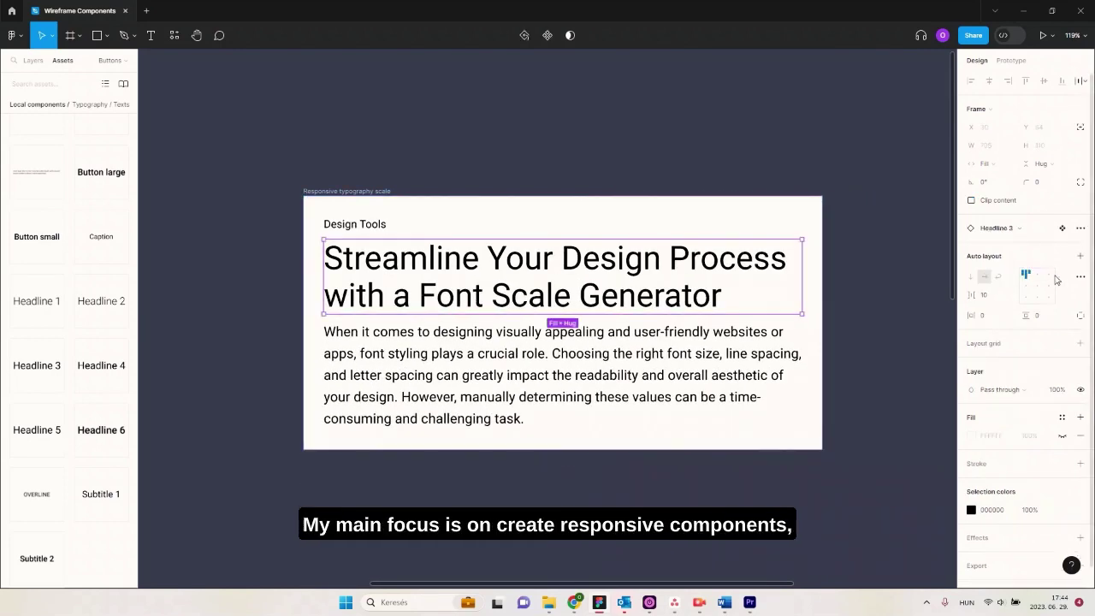
# Swap the title instance above the paragraph to Headline 4, followed by Headline 2.
pyautogui.click(1016, 233)
pyautogui.click(1006, 389)
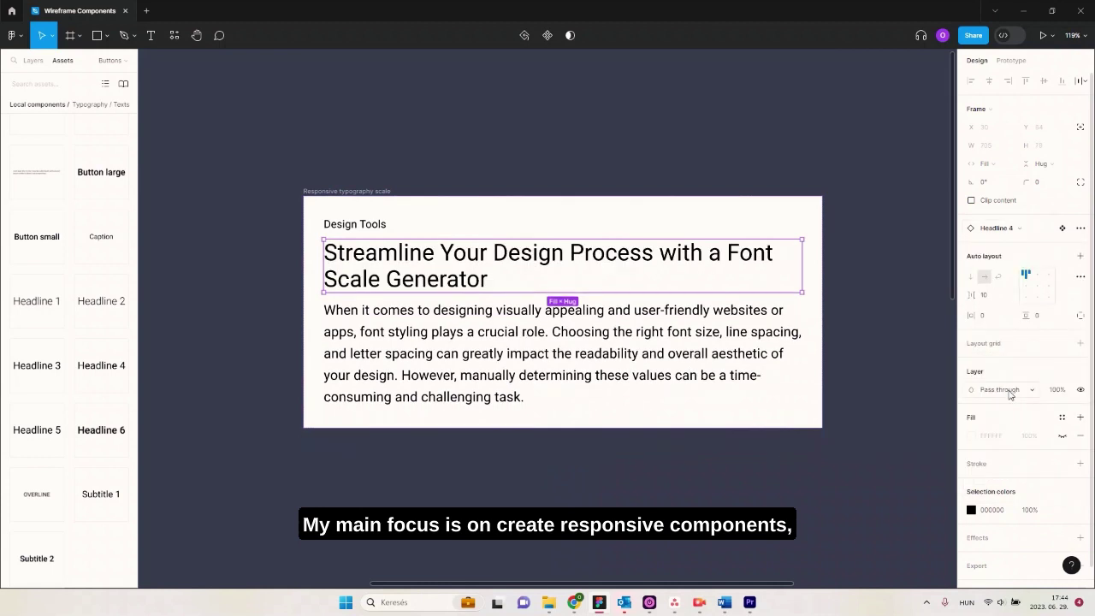
pyautogui.click(1019, 229)
pyautogui.click(1019, 350)
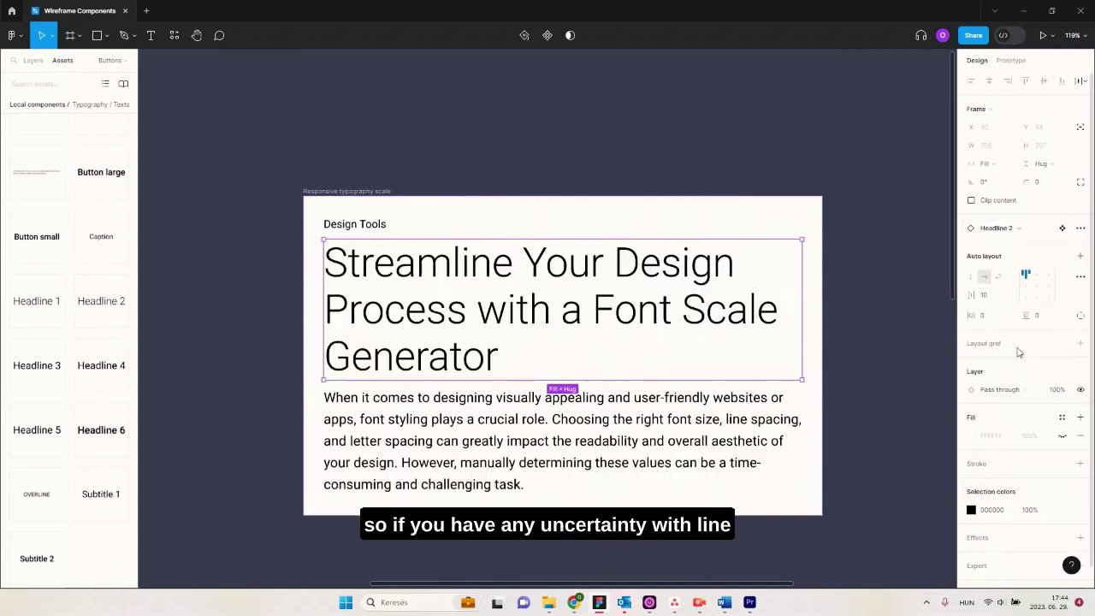
# Swap the paragraph instance below the title from Body 1 to Body 2.
pyautogui.click(421, 439)
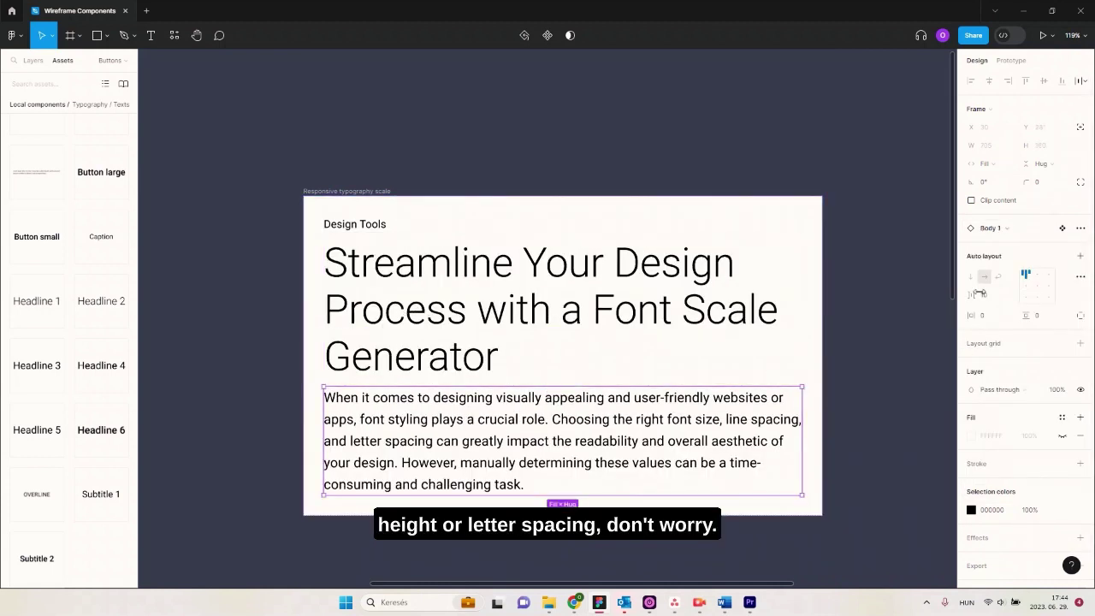
pyautogui.click(1017, 233)
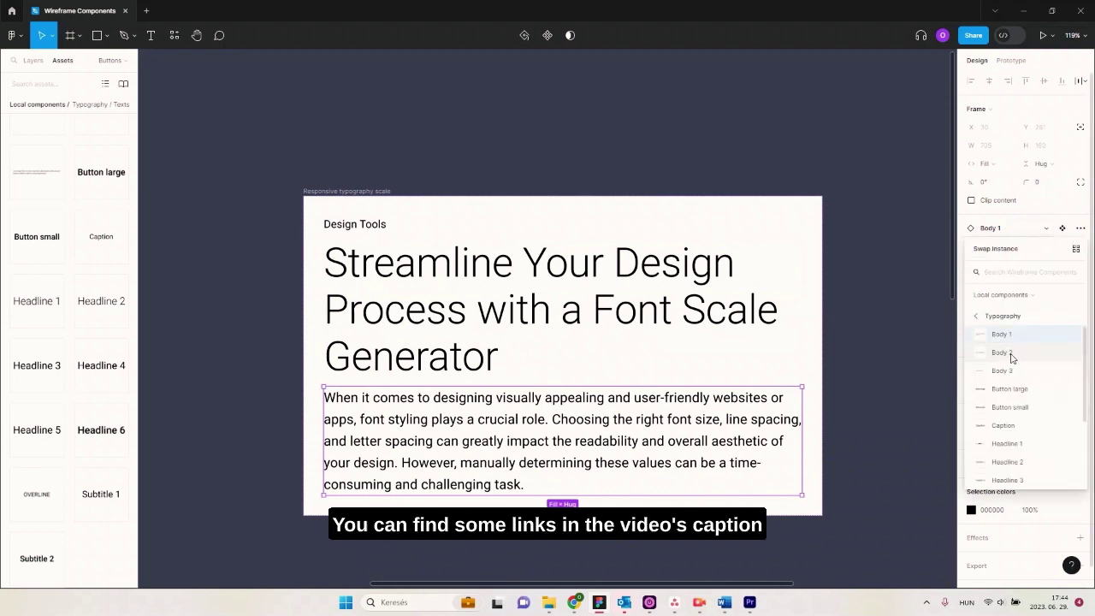
pyautogui.click(1002, 352)
pyautogui.click(999, 230)
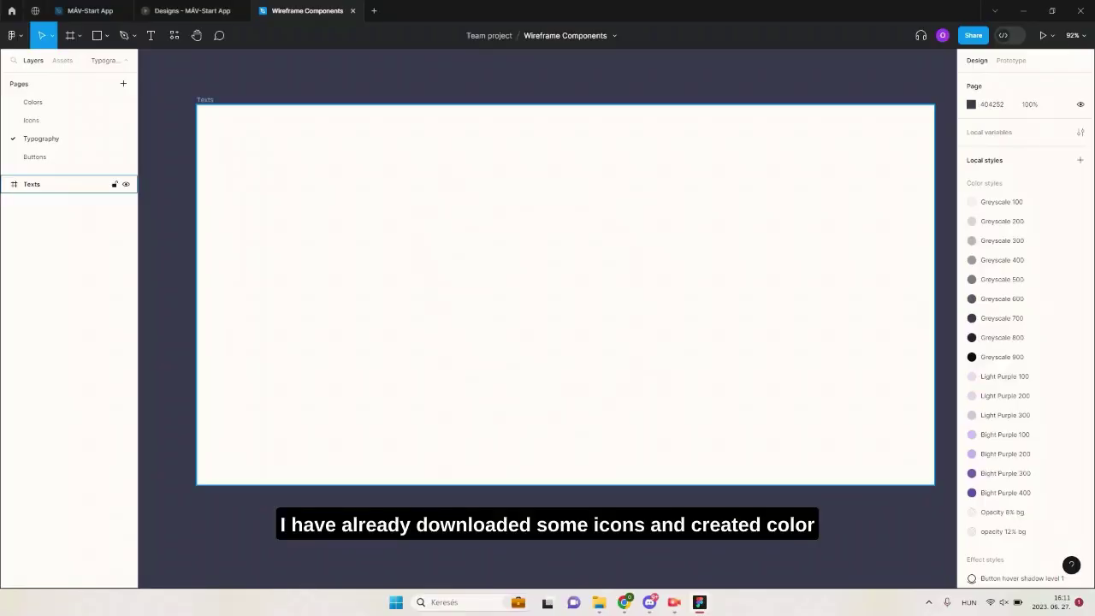
# Examine the grayscale and purple palettes on the Colors page and the symbol set on the Icons page.
pyautogui.click(33, 102)
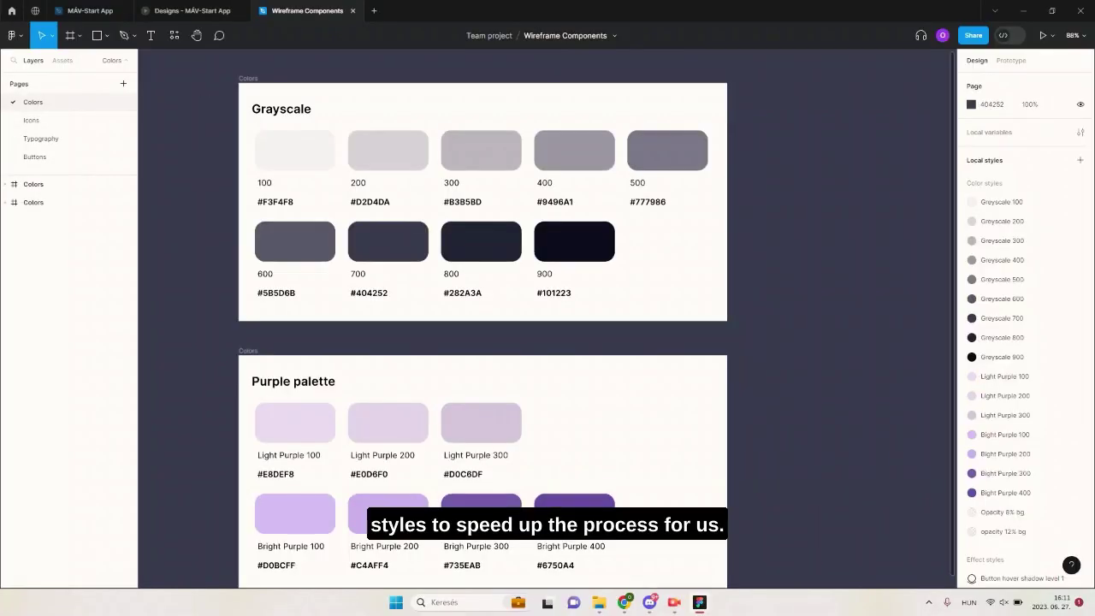
pyautogui.scroll(-1, 548, 318)
pyautogui.scroll(1, 548, 318)
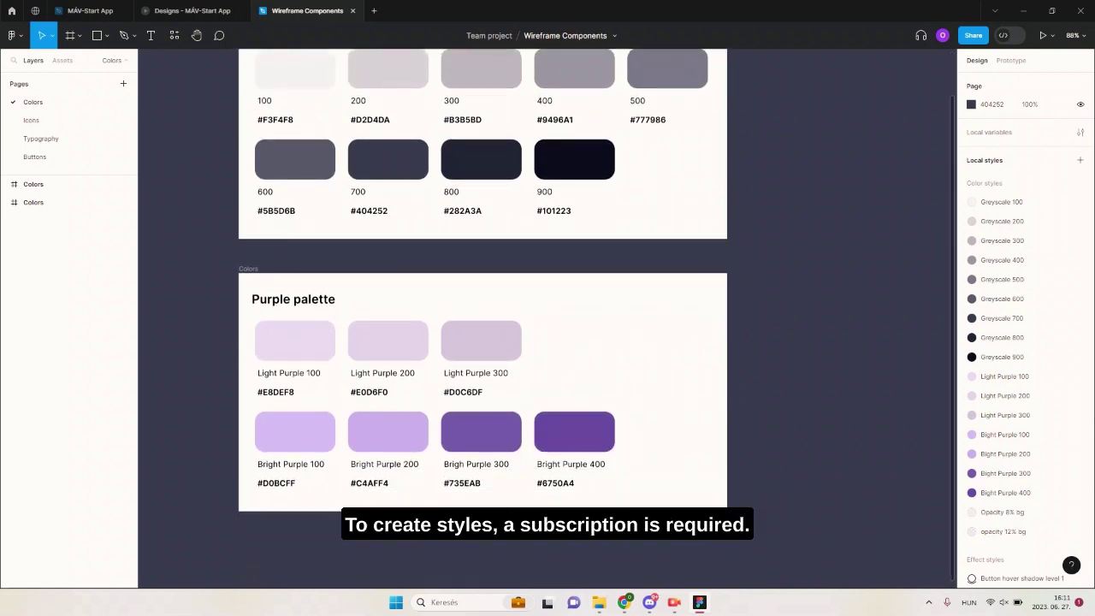
pyautogui.scroll(1, 483, 316)
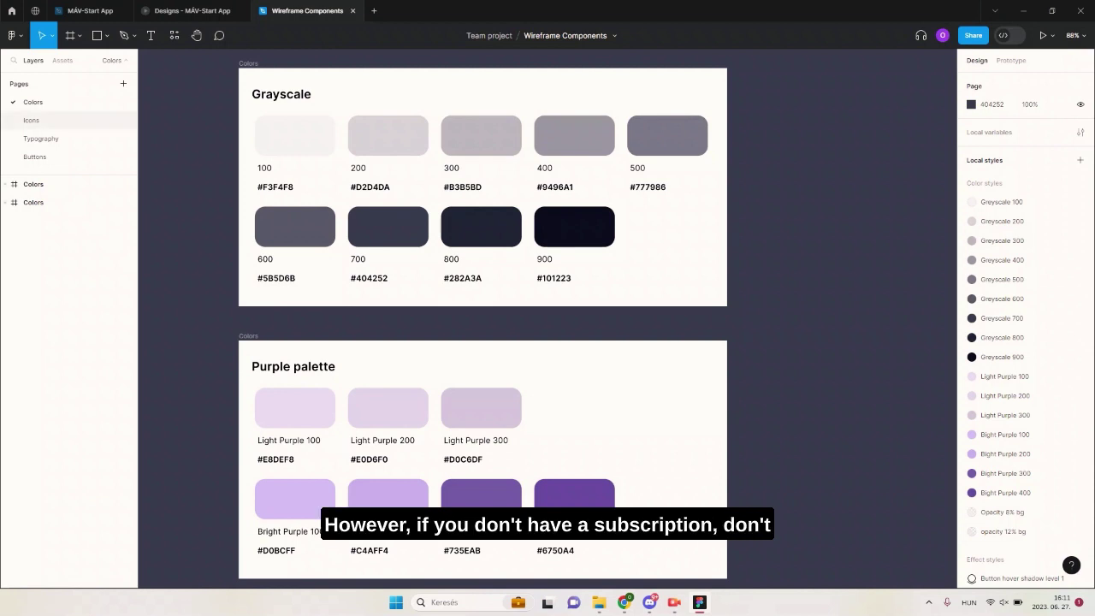
pyautogui.click(41, 138)
pyautogui.click(31, 121)
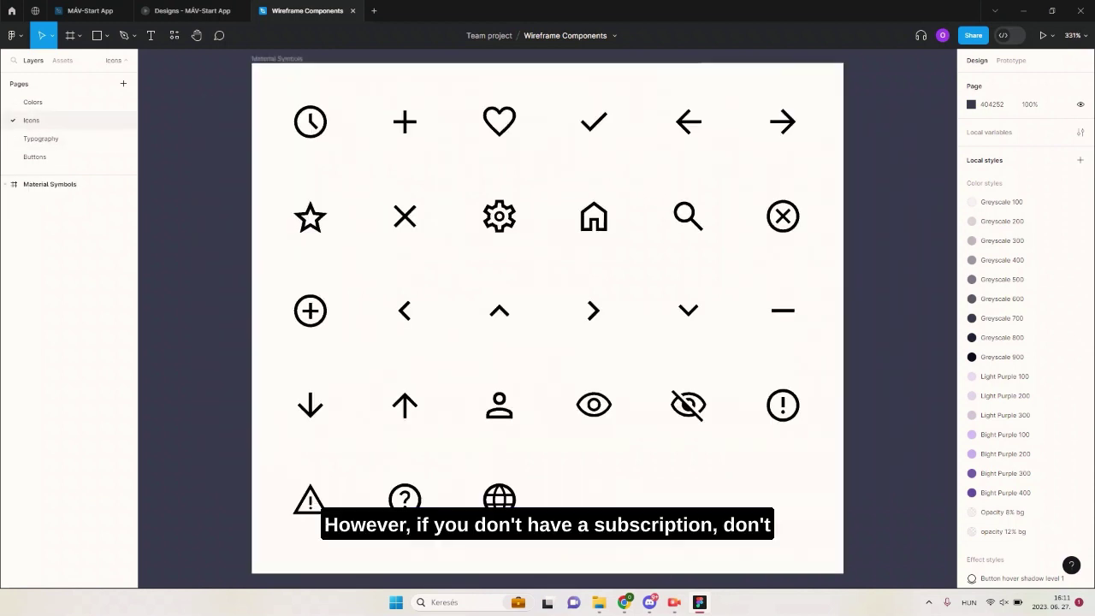
pyautogui.scroll(-1, 548, 318)
pyautogui.scroll(1, 547, 318)
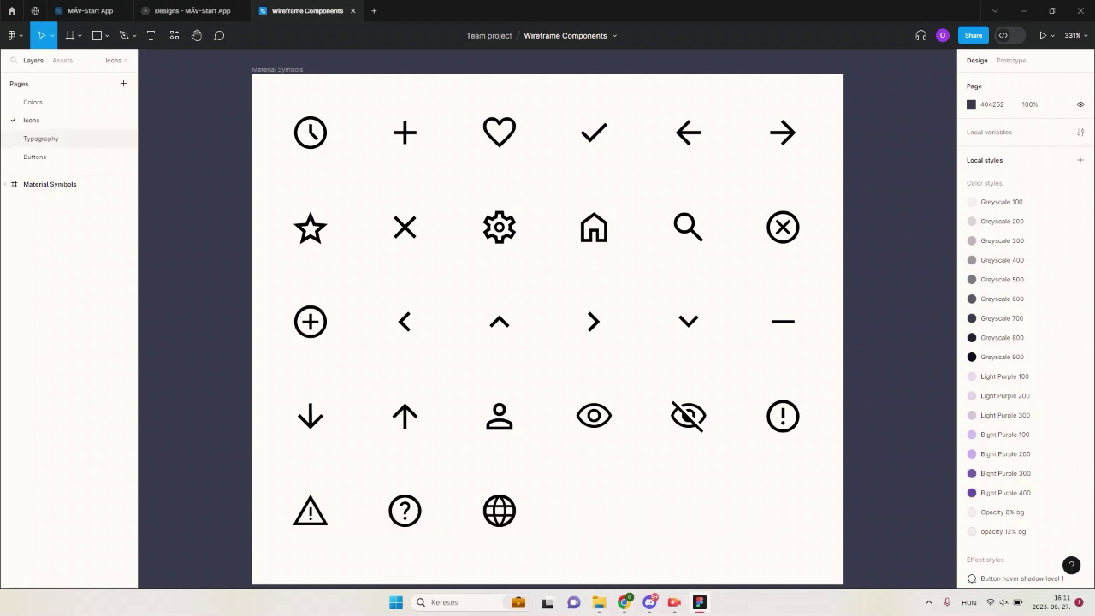
# On the Typography page, add a text box about 291 × 119 reading "Headline 1" near the Texts frame's upper-left corner.
pyautogui.click(41, 139)
pyautogui.press('t')
pyautogui.moveTo(218, 132); pyautogui.dragTo(372, 196)
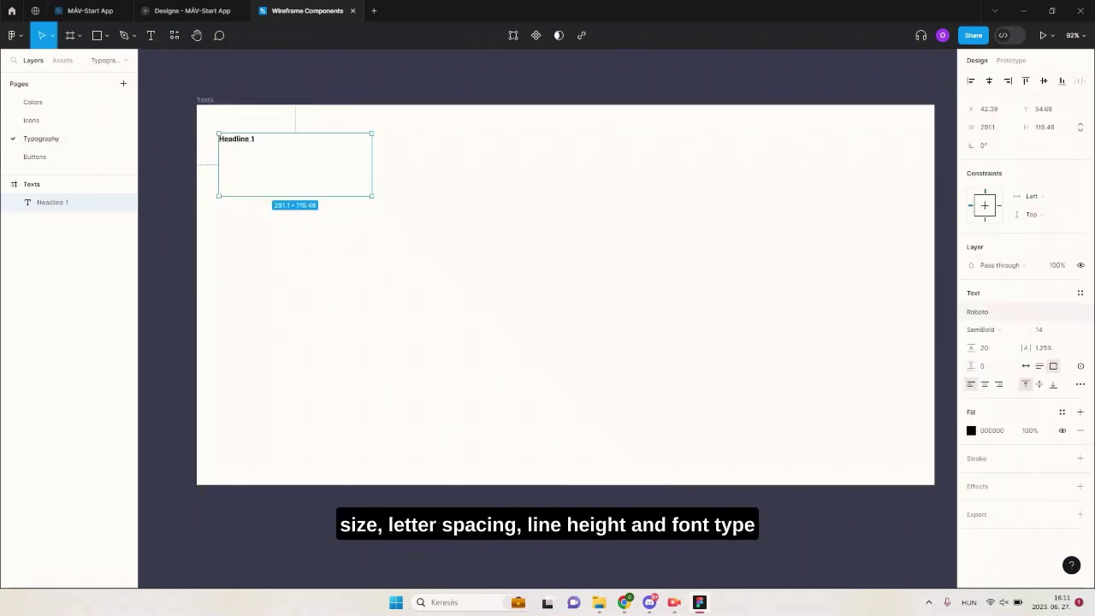
# Format Headline 1 as Roboto Light, size 96, line height 110, with auto width resizing.
pyautogui.click(986, 330)
pyautogui.click(988, 225)
pyautogui.click(1040, 330)
pyautogui.write('96')
pyautogui.click(985, 348)
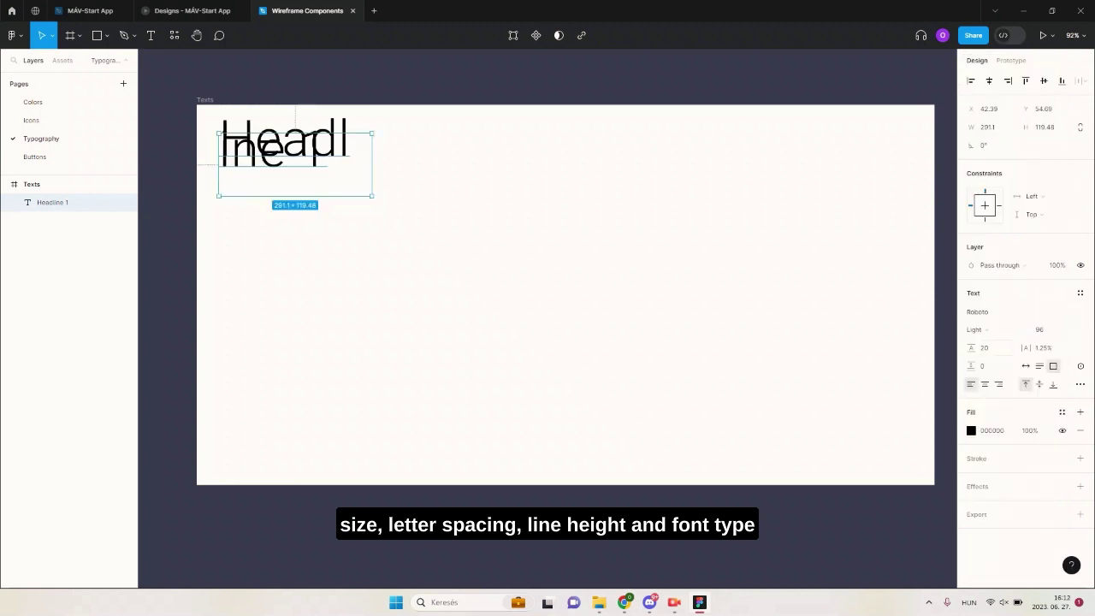
pyautogui.write('110')
pyautogui.click(1025, 366)
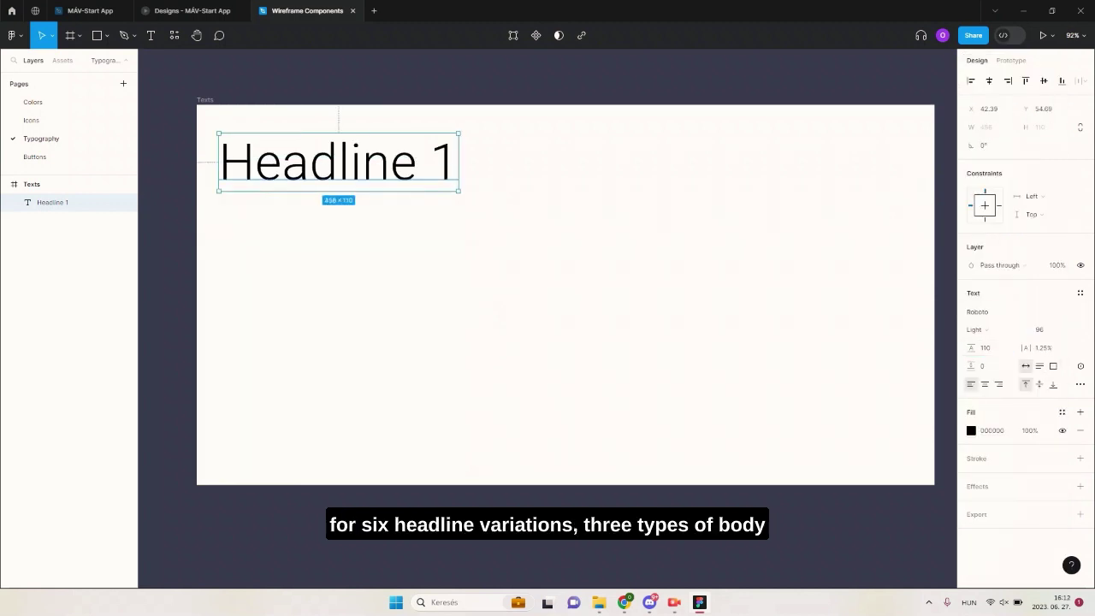
# Duplicate Headline 1 directly below itself and change the copy's text to "Headline 2".
pyautogui.moveTo(441, 162); pyautogui.dragTo(441, 228)
pyautogui.doubleClick(440, 228)
pyautogui.click(449, 227)
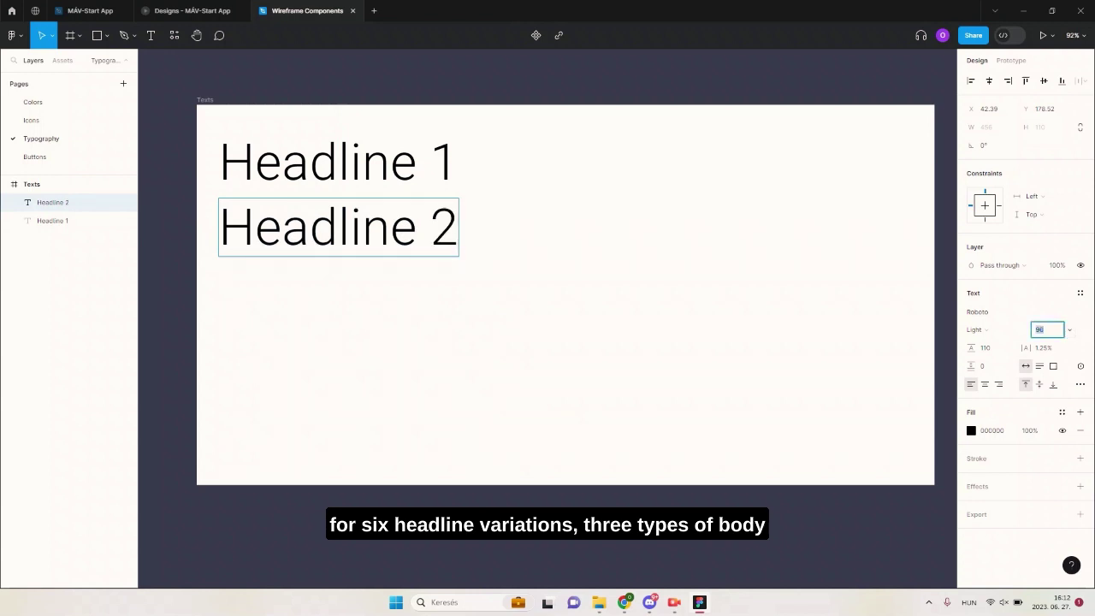
# Set Headline 2 to size 60, line height 69 and letter spacing -0.5%.
pyautogui.write('60')
pyautogui.press('Tab')
pyautogui.write('69')
pyautogui.press('Tab')
pyautogui.write('-0.5')
pyautogui.press('Return')
# Set the letter spacing of Headline 1 to -1%.
pyautogui.click(334, 162)
pyautogui.click(1044, 348)
pyautogui.write('-1')
pyautogui.press('Return')
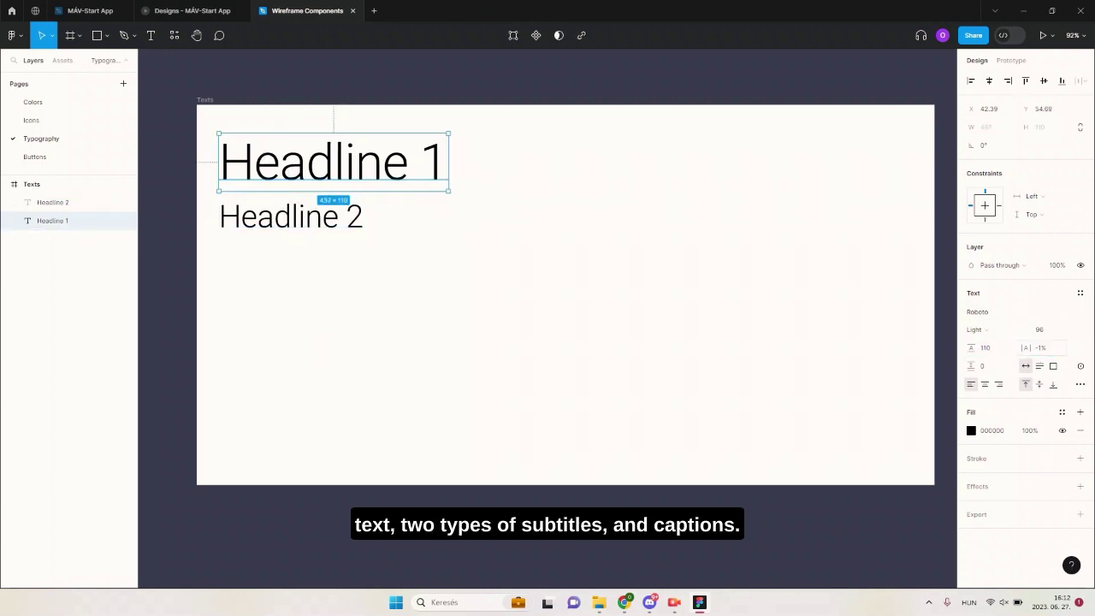
# Duplicate Headline 2 below itself and change the copy's text to "Headline 3".
pyautogui.click(355, 216)
pyautogui.moveTo(355, 216); pyautogui.dragTo(355, 260)
pyautogui.doubleClick(355, 260)
pyautogui.click(362, 260)
pyautogui.press('BackSpace')
pyautogui.write('3')
pyautogui.press('Escape')
# Set Headline 3 to size 48, line height 55 and letter spacing 0%.
pyautogui.write('48')
pyautogui.press('Return')
pyautogui.write('55')
pyautogui.press('Return')
pyautogui.click(1043, 348)
pyautogui.write('0')
pyautogui.press('Return')
# Duplicate Headline 3 below itself and set the original's font weight to Regular.
pyautogui.moveTo(277, 256); pyautogui.dragTo(277, 293)
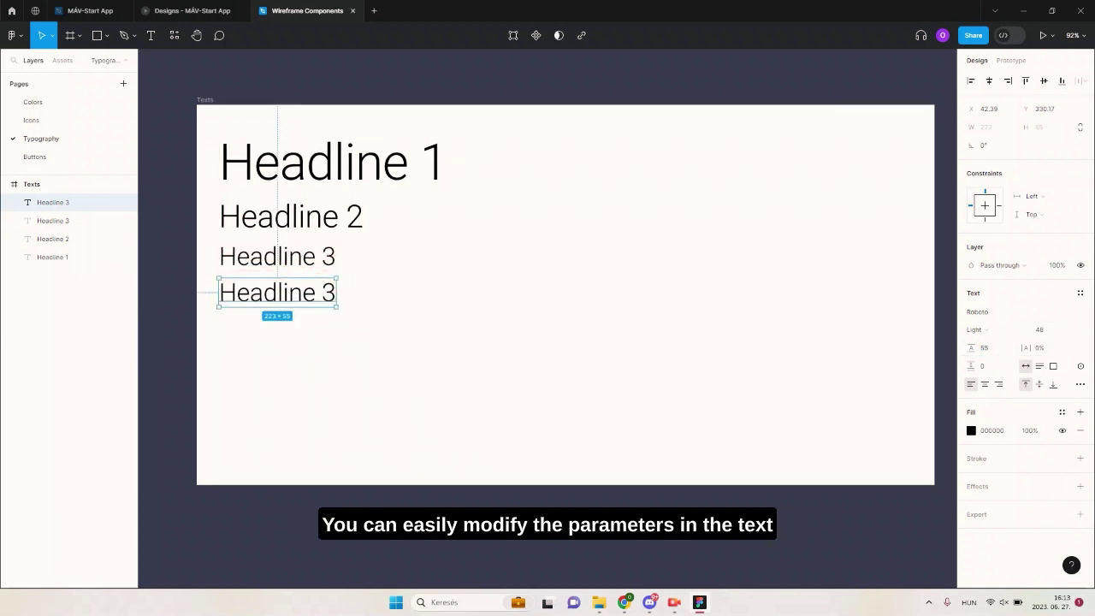
pyautogui.click(277, 257)
pyautogui.click(977, 330)
pyautogui.click(989, 252)
# Change the text of the lower Headline 3 copy to "Headline 4".
pyautogui.click(277, 292)
pyautogui.doubleClick(331, 292)
pyautogui.press('BackSpace')
pyautogui.write('4')
pyautogui.press('Escape')
# Format Headline 4 as Regular, size 34, line height 39 and letter spacing 0.25%.
pyautogui.click(976, 331)
pyautogui.click(990, 239)
pyautogui.click(1040, 330)
pyautogui.write('34')
pyautogui.press('Return')
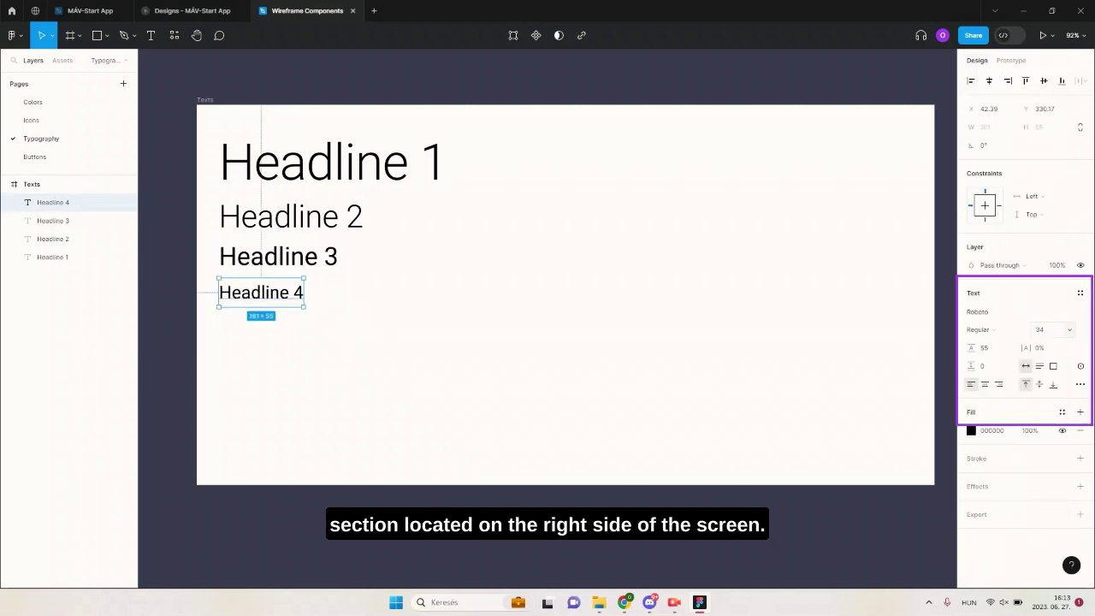
pyautogui.write('39')
pyautogui.press('Tab')
pyautogui.write('0')
pyautogui.press('Return')
# Duplicate the Headline 4 text layer.
pyautogui.press('Escape')
pyautogui.click(77, 202)
pyautogui.hotkey('ctrl', 'd')
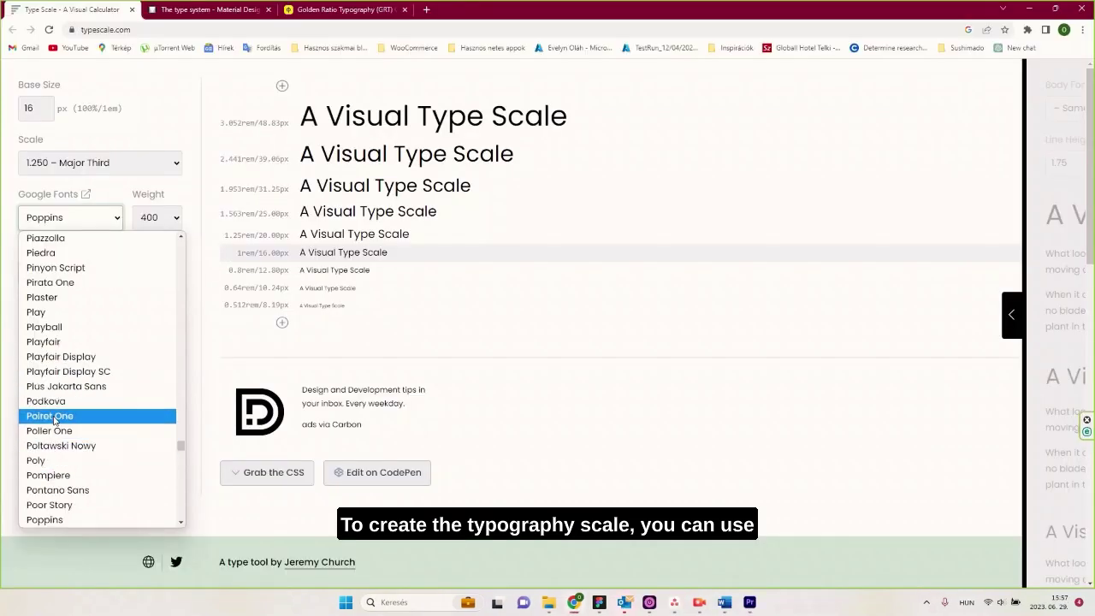
# In the browser's Type Scale calculator, keep the Poppins font and try several scale ratios, including 1.067 – Minor Second.
pyautogui.click(84, 223)
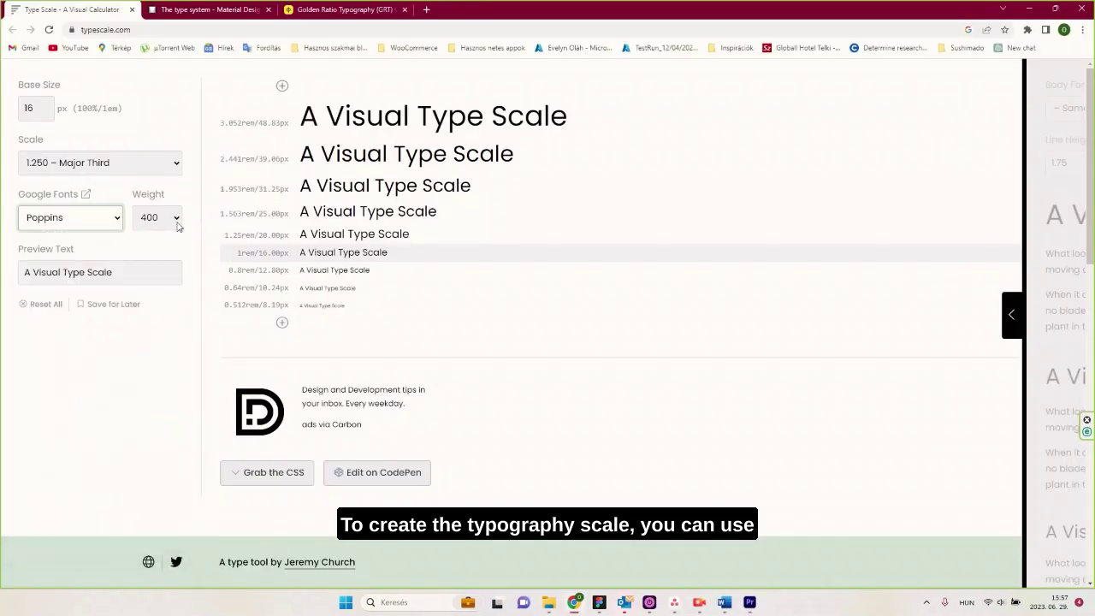
pyautogui.click(99, 167)
pyautogui.click(90, 198)
pyautogui.click(94, 164)
pyautogui.click(97, 243)
pyautogui.click(112, 165)
pyautogui.click(74, 183)
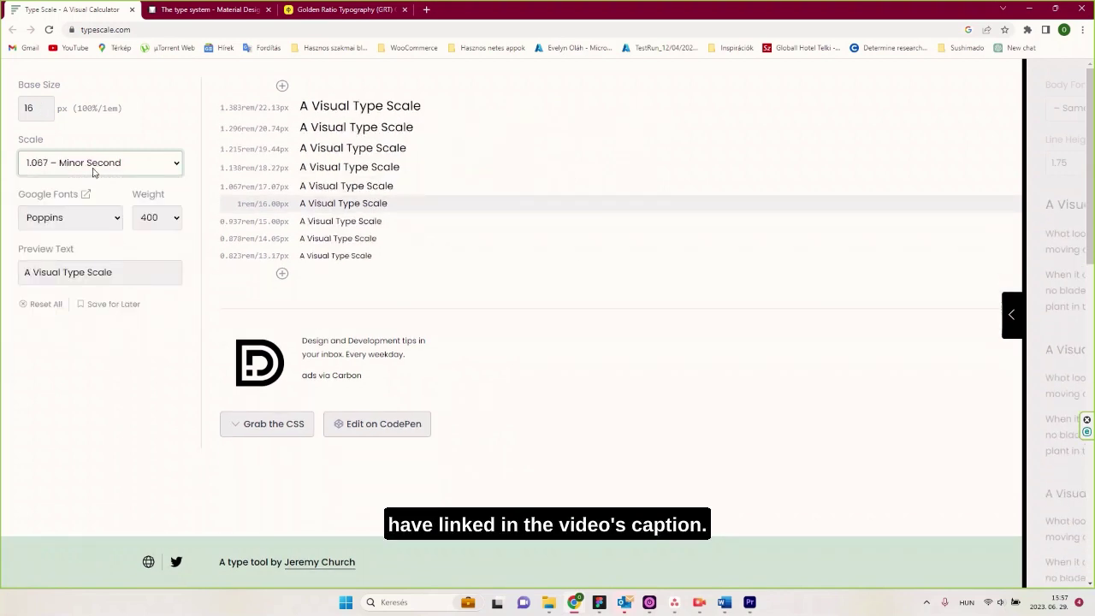
# Set the calculator's scale to 1.333 – Perfect Fourth, and switch to the Material Design type system page.
pyautogui.click(94, 167)
pyautogui.click(74, 286)
pyautogui.click(94, 162)
pyautogui.click(85, 242)
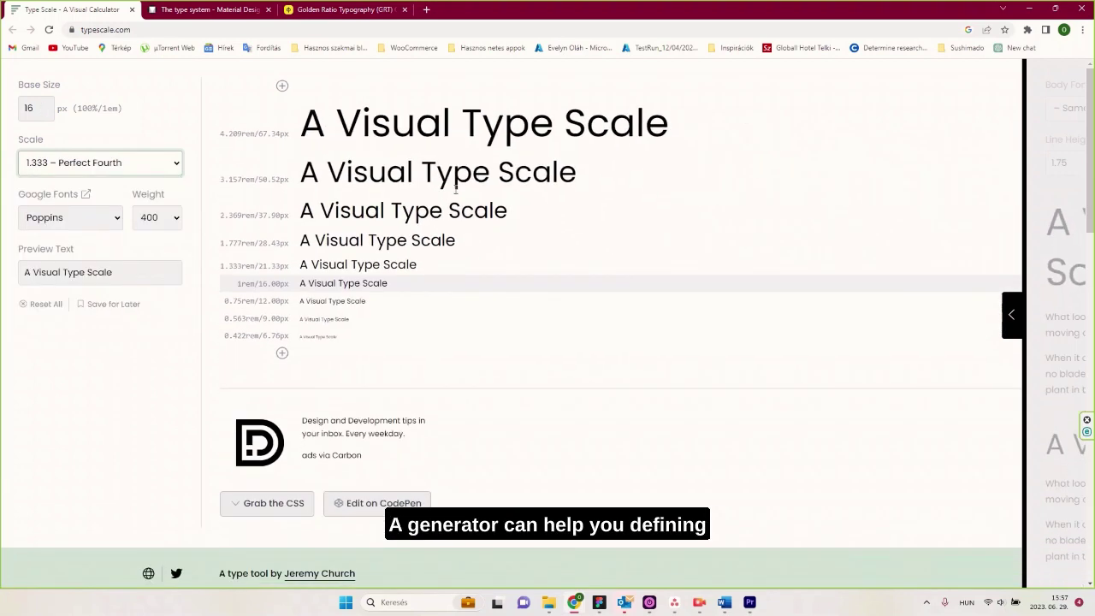
pyautogui.click(193, 10)
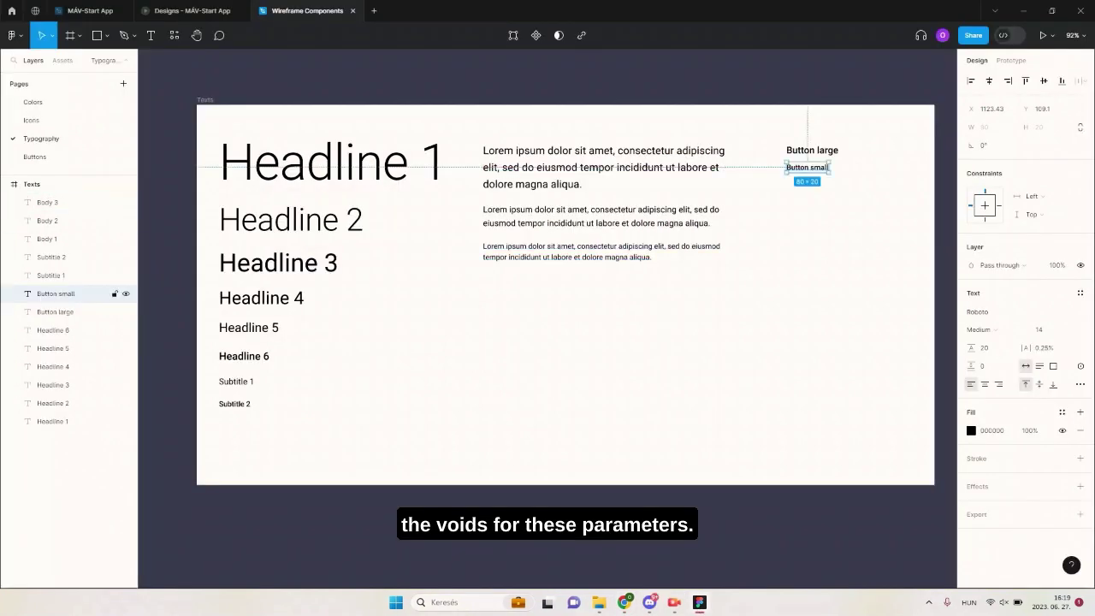
# Back in the Figma typography frame, duplicate the Button small text and change the copy's text to "Caption".
pyautogui.hotkey('ctrl', 'd')
pyautogui.press('Return')
pyautogui.write('Caption')
pyautogui.press('Escape')
# Format the Caption text as Regular, size 12 with line height 18.
pyautogui.click(1038, 329)
pyautogui.write('12')
pyautogui.click(981, 330)
pyautogui.click(998, 240)
pyautogui.click(985, 348)
pyautogui.write('18')
pyautogui.click(843, 236)
# Duplicate the Caption text below itself and change the copy's text to "overline".
pyautogui.click(797, 182)
pyautogui.keyDown('alt'); pyautogui.moveTo(797, 182); pyautogui.dragTo(796, 196); pyautogui.keyUp('alt')
pyautogui.doubleClick(796, 195)
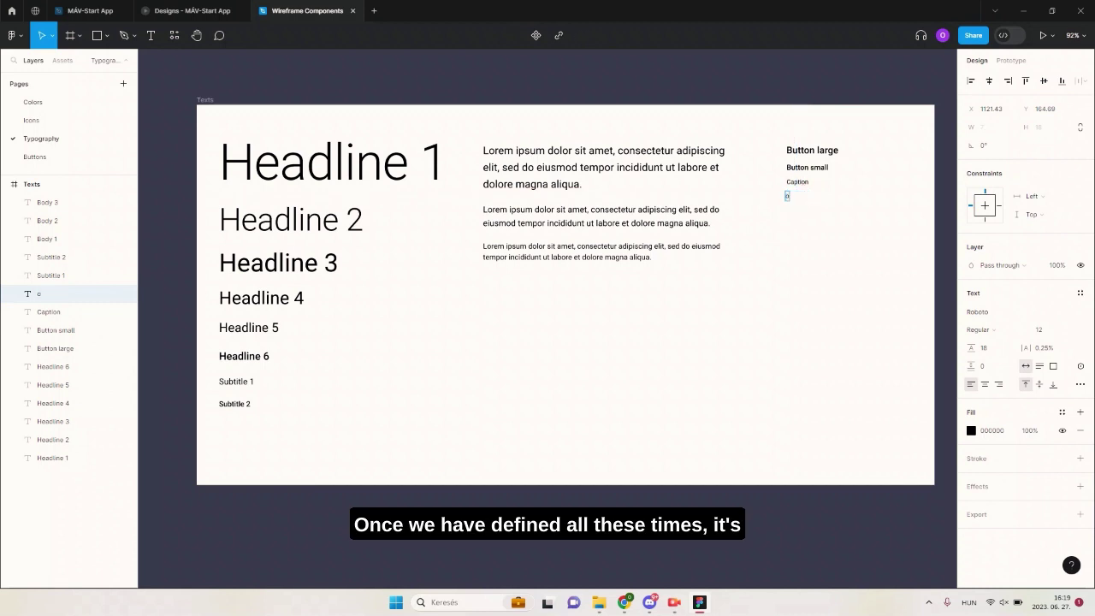
pyautogui.press('Escape')
# Set the overline text to uppercase, size 10 and line height 15.
pyautogui.click(1080, 384)
pyautogui.click(888, 464)
pyautogui.click(947, 290)
pyautogui.click(1038, 329)
pyautogui.write('10')
pyautogui.click(985, 348)
pyautogui.write('15')
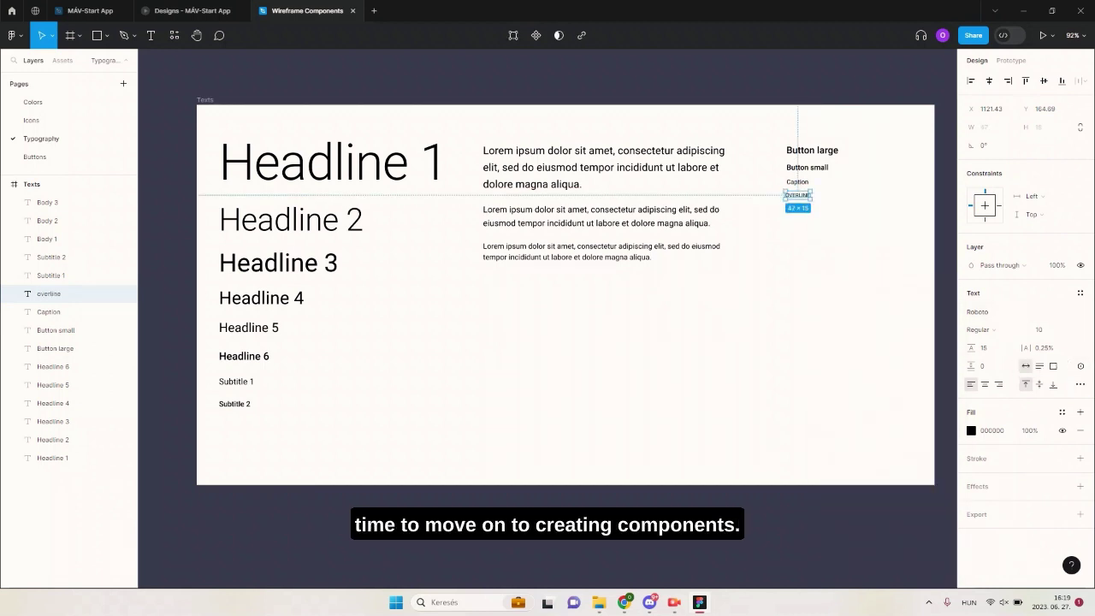
pyautogui.press('Escape')
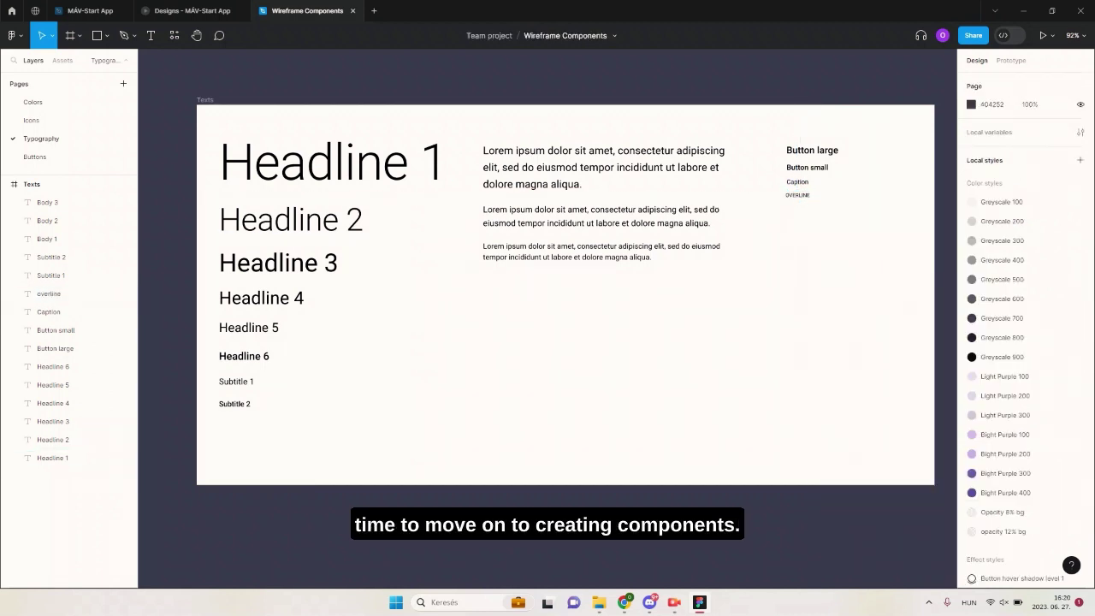
# Turn the Headline 1, Headline 2 and Headline 3 texts into individual components.
pyautogui.click(334, 162)
pyautogui.click(536, 35)
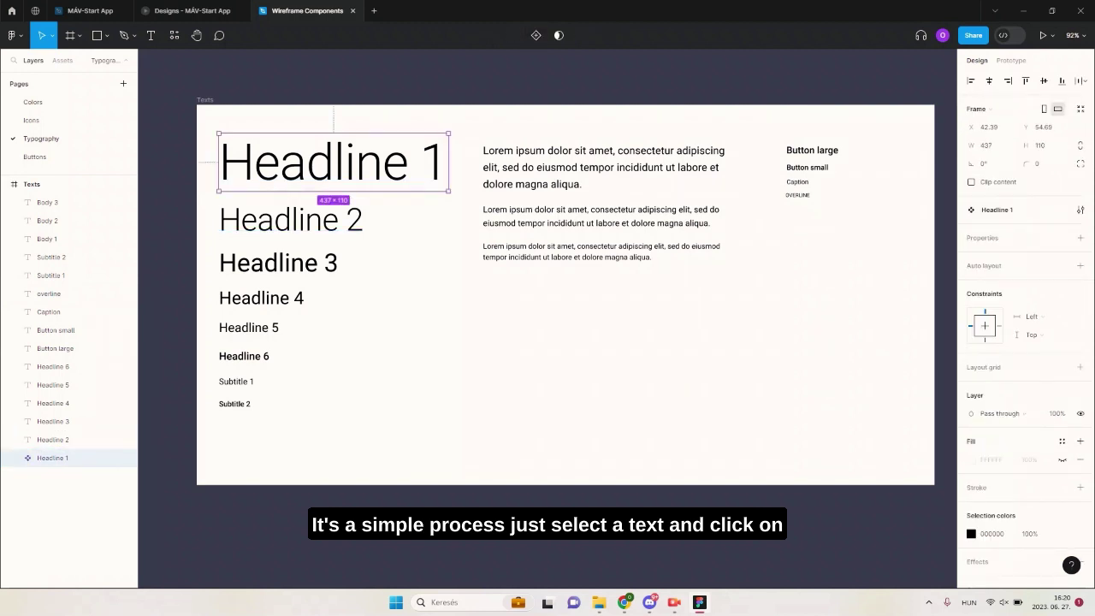
pyautogui.click(291, 220)
pyautogui.click(535, 35)
pyautogui.click(278, 262)
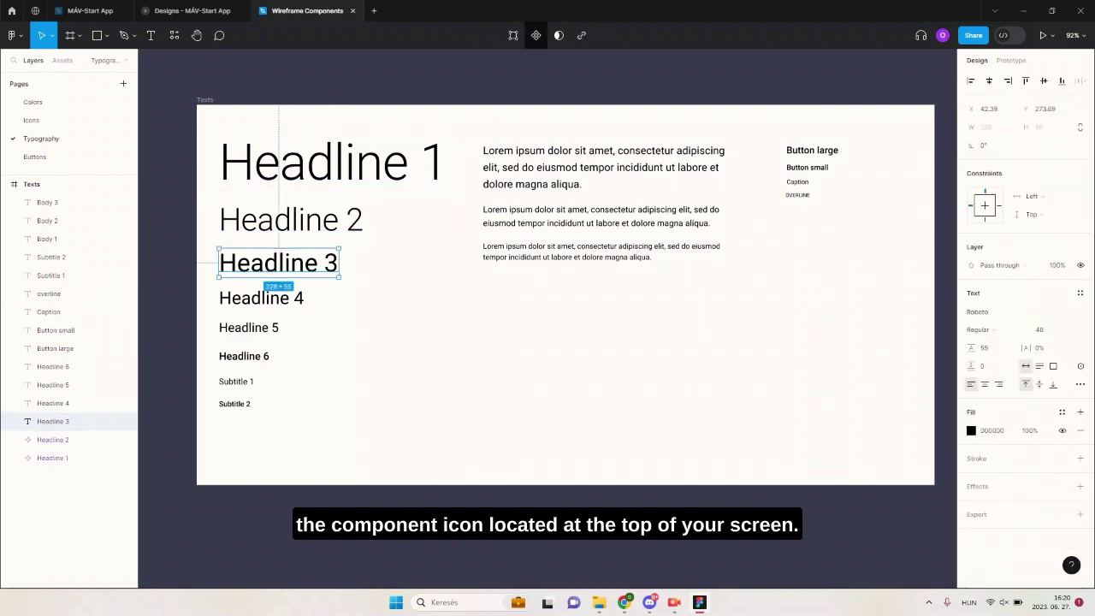
pyautogui.click(536, 35)
# Select the text layer nested inside each of the Headline 1, Headline 2 and Headline 3 components.
pyautogui.click(52, 403)
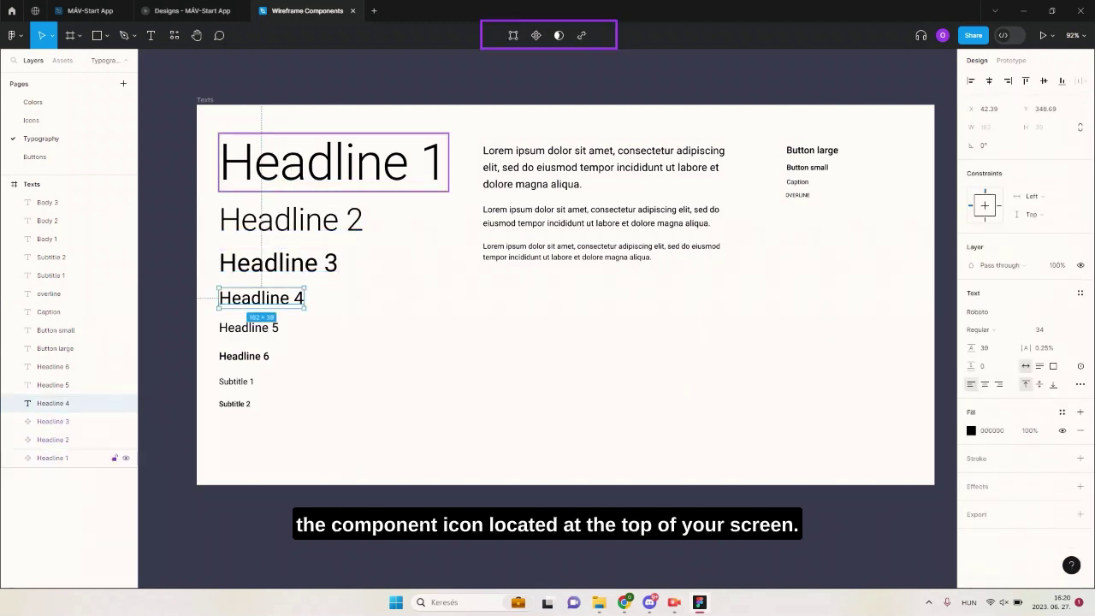
pyautogui.click(52, 458)
pyautogui.doubleClick(334, 162)
pyautogui.click(52, 440)
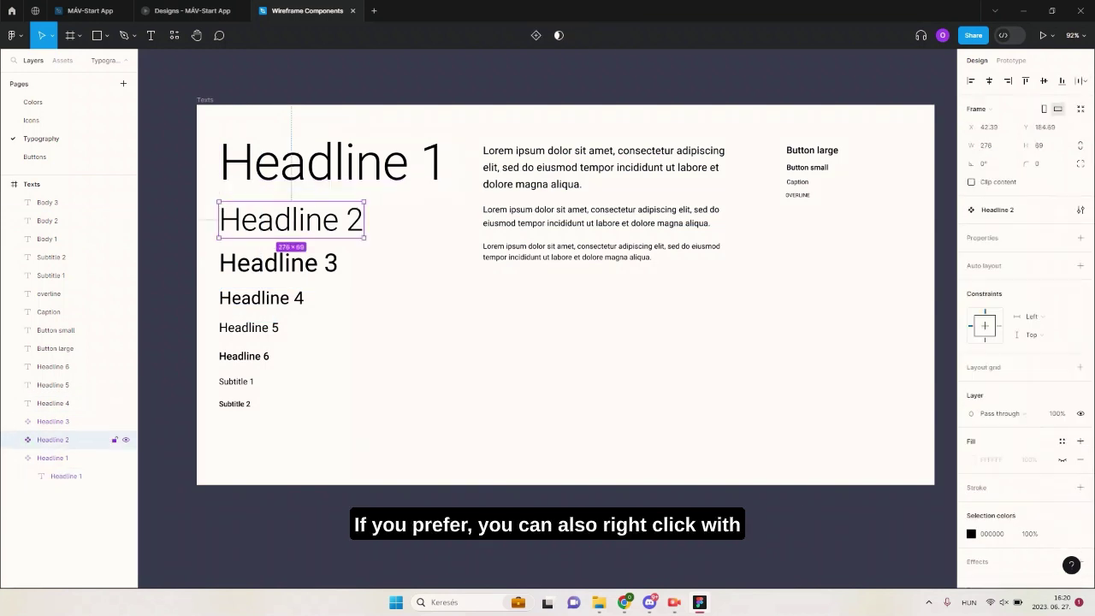
pyautogui.press('Return')
pyautogui.click(52, 421)
pyautogui.press('Return')
pyautogui.press('Escape')
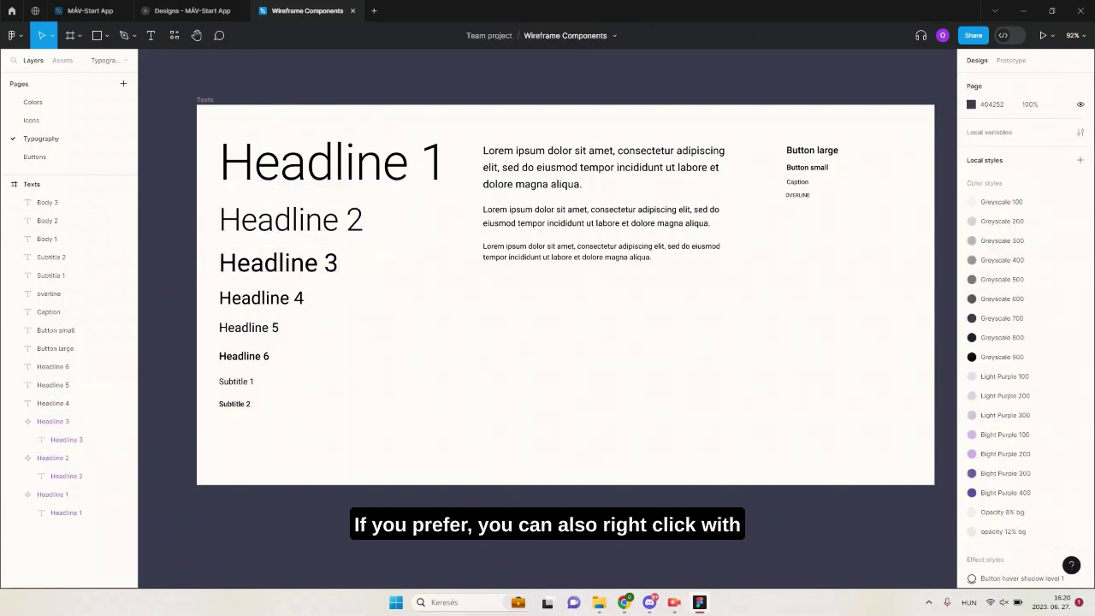
# Turn the Headline 4, Headline 5 and Headline 6 texts into individual components.
pyautogui.click(53, 403)
pyautogui.click(536, 35)
pyautogui.click(53, 385)
pyautogui.click(535, 35)
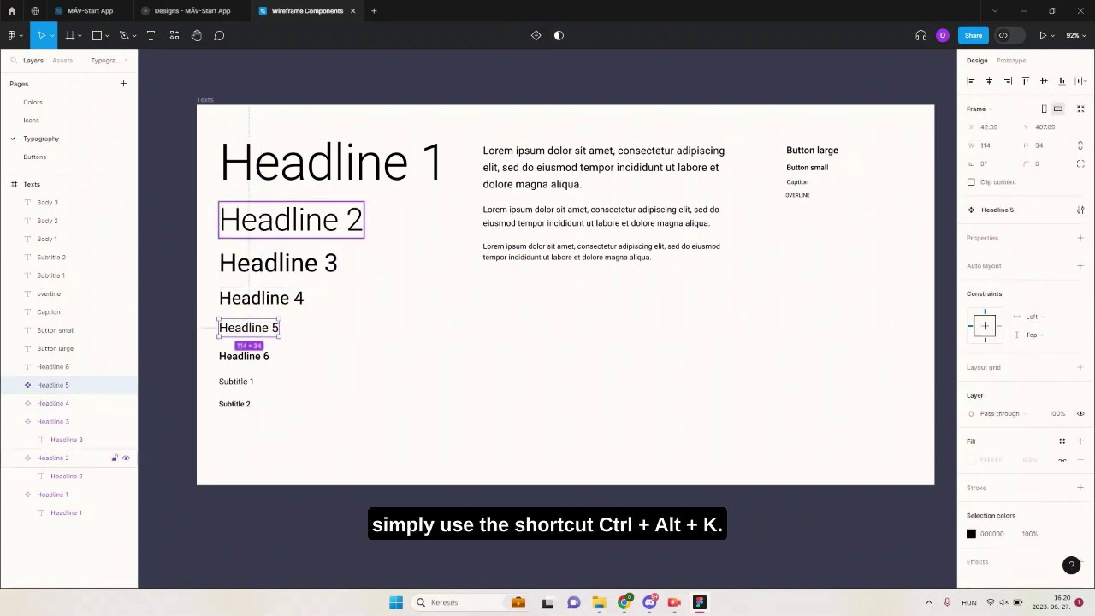
pyautogui.click(53, 367)
pyautogui.hotkey('ctrl', 'alt', 'k')
# Turn the Subtitle 1 and Subtitle 2 texts into individual components.
pyautogui.click(236, 382)
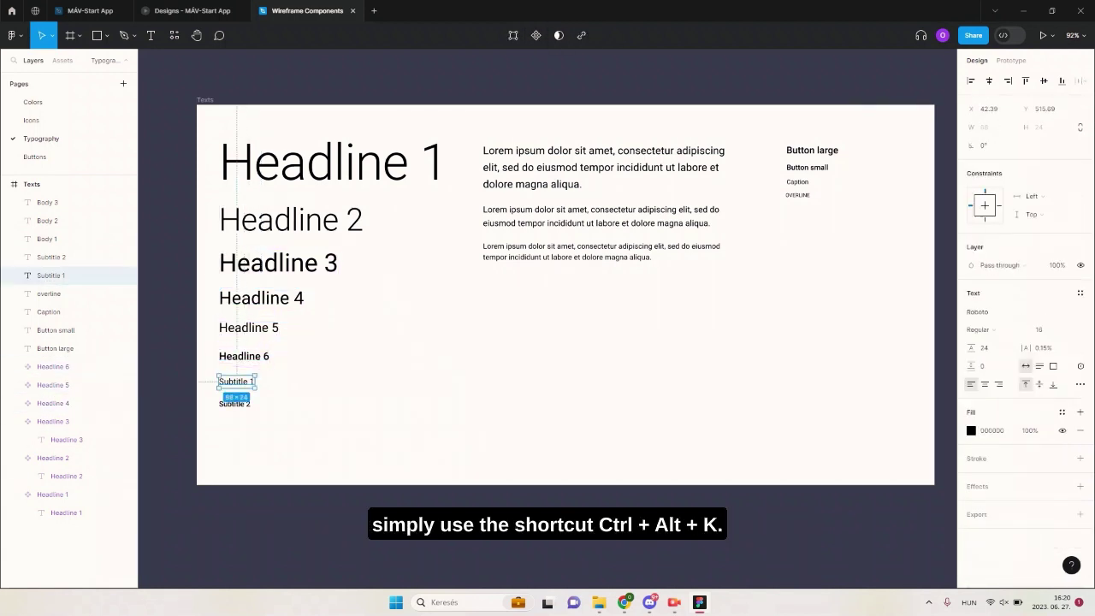
pyautogui.hotkey('ctrl', 'alt', 'k')
pyautogui.click(234, 403)
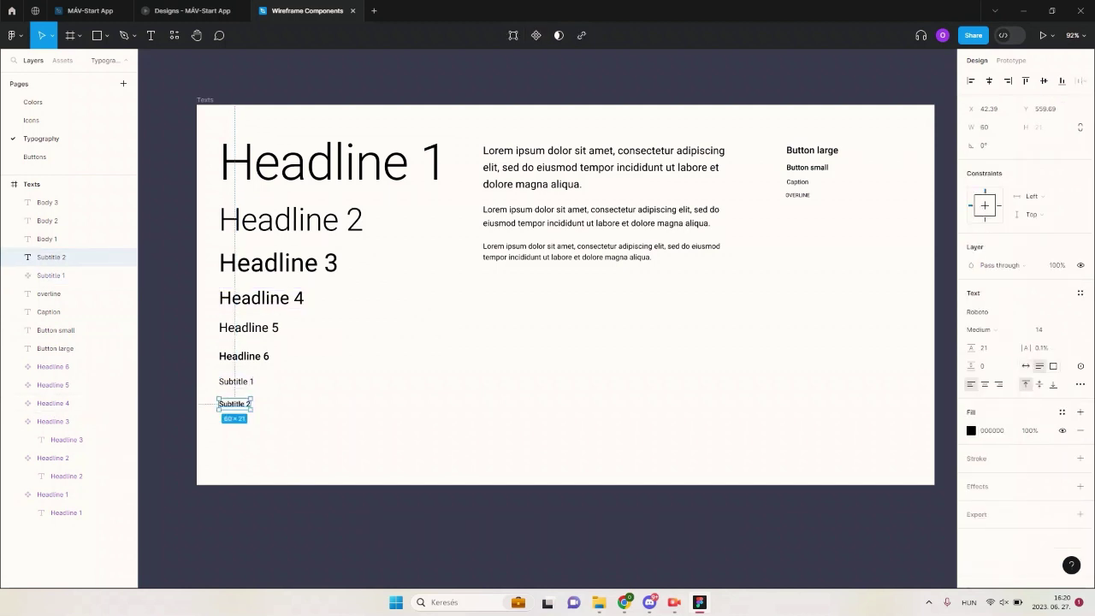
pyautogui.hotkey('ctrl', 'alt', 'k')
# Turn the Body 1, Body 2 and Body 3 paragraphs into individual components.
pyautogui.click(556, 168)
pyautogui.click(535, 35)
pyautogui.click(556, 217)
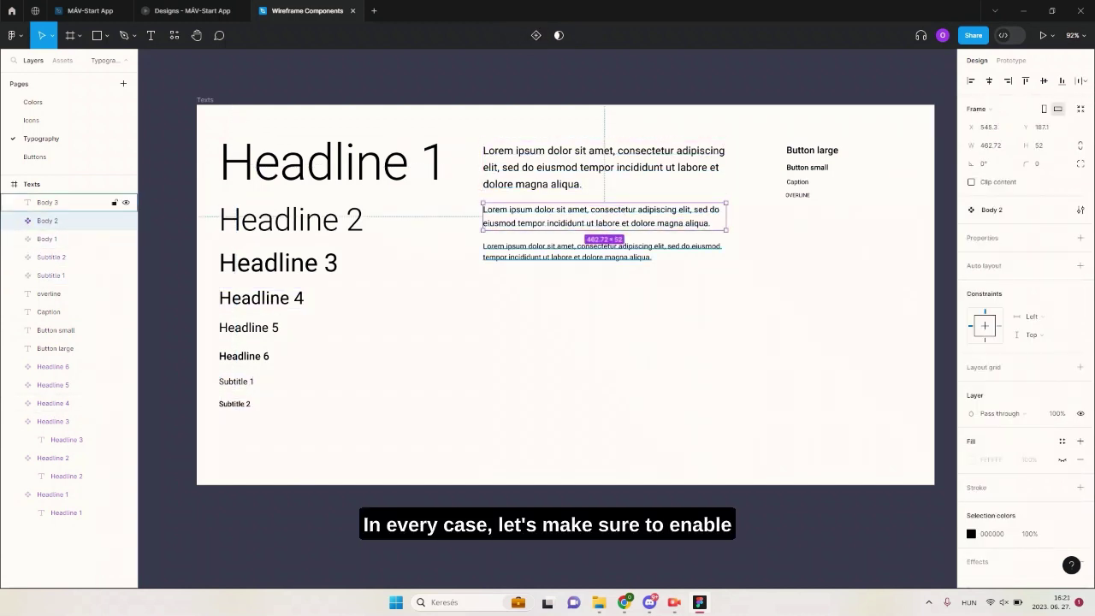
pyautogui.click(535, 35)
pyautogui.click(552, 251)
pyautogui.hotkey('ctrl', 'alt', 'k')
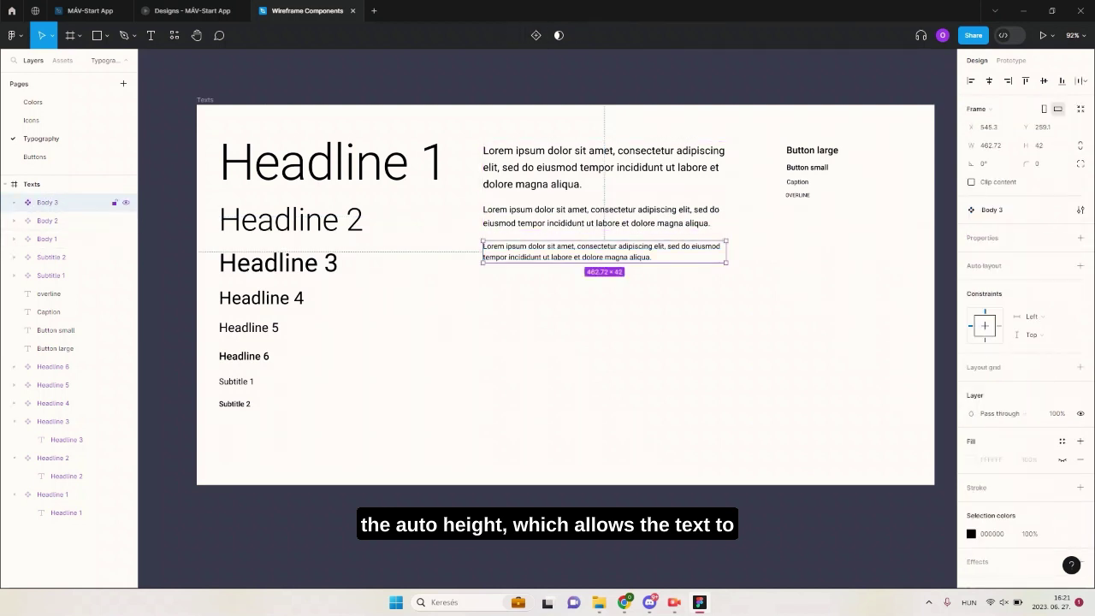
# Turn the Button large, Button small, Caption and overline texts into individual components.
pyautogui.click(77, 348)
pyautogui.click(535, 35)
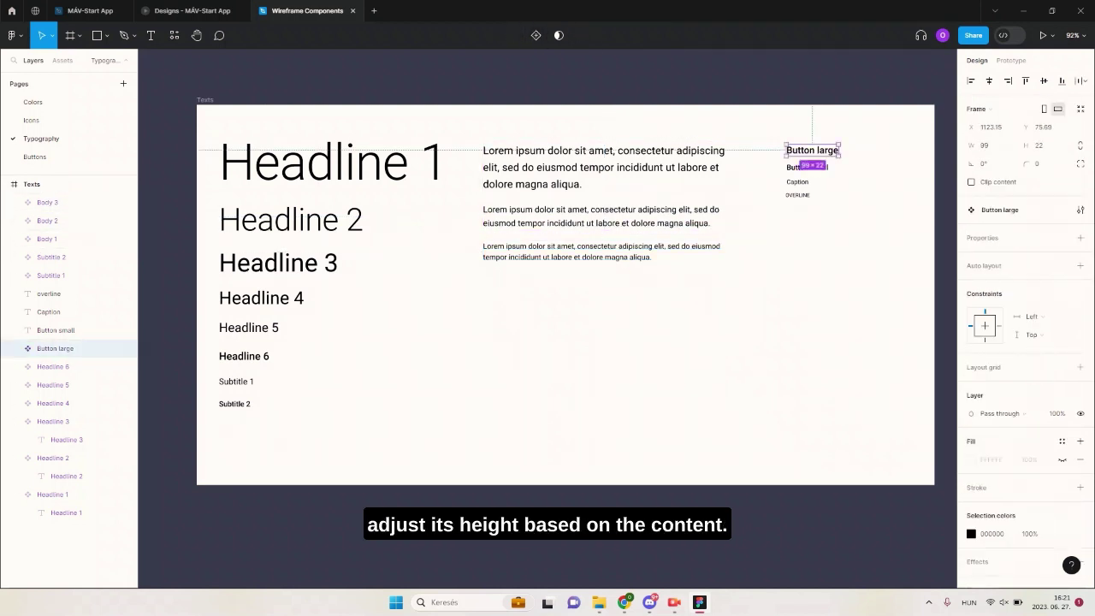
pyautogui.click(77, 330)
pyautogui.click(77, 311)
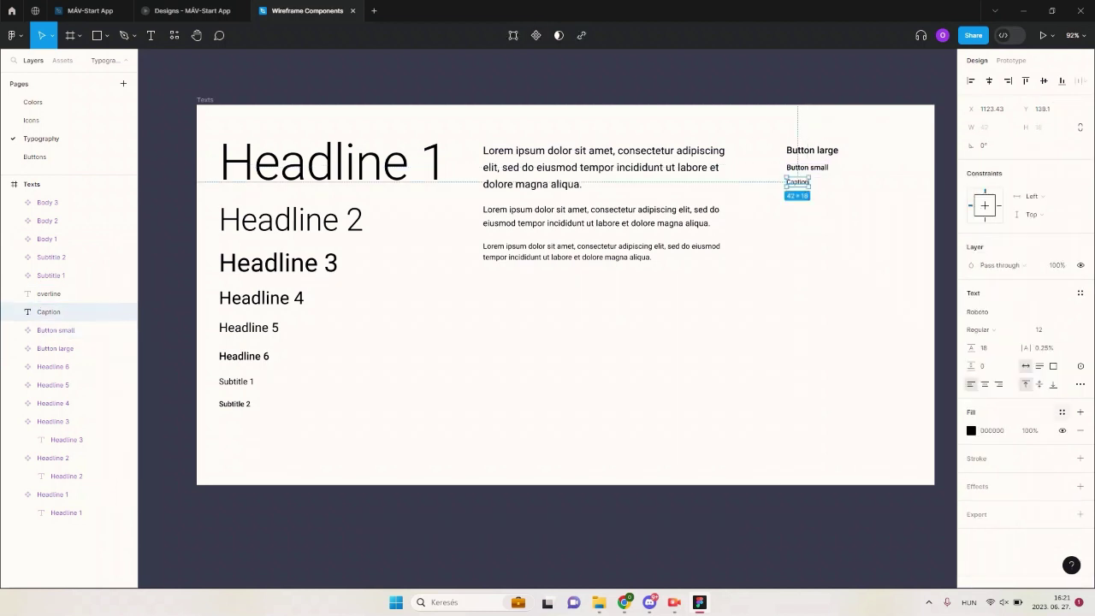
pyautogui.click(535, 35)
pyautogui.click(77, 293)
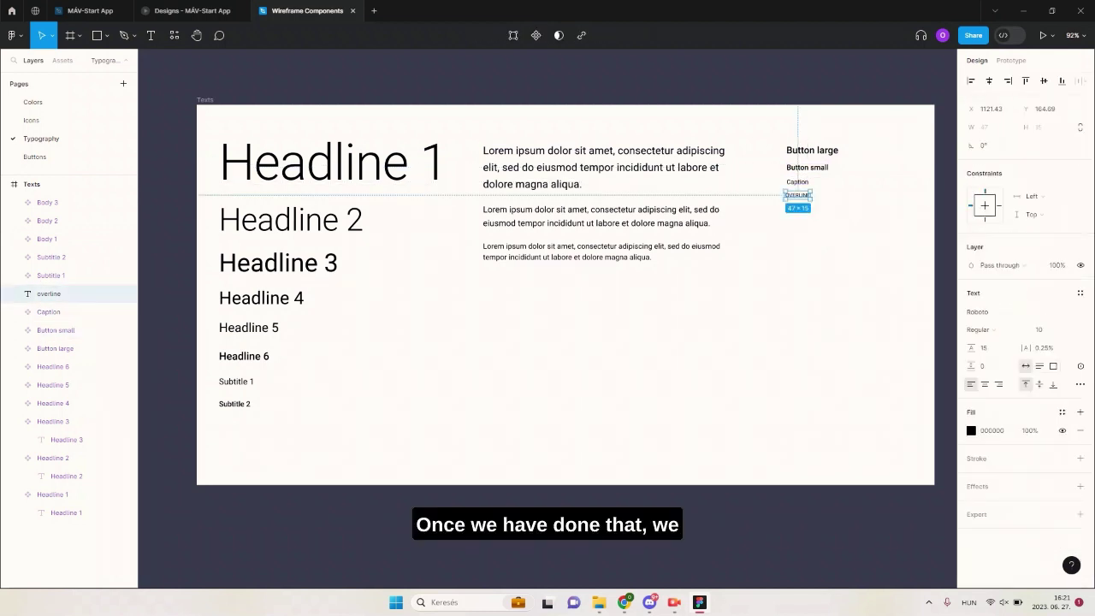
pyautogui.click(535, 35)
pyautogui.click(530, 78)
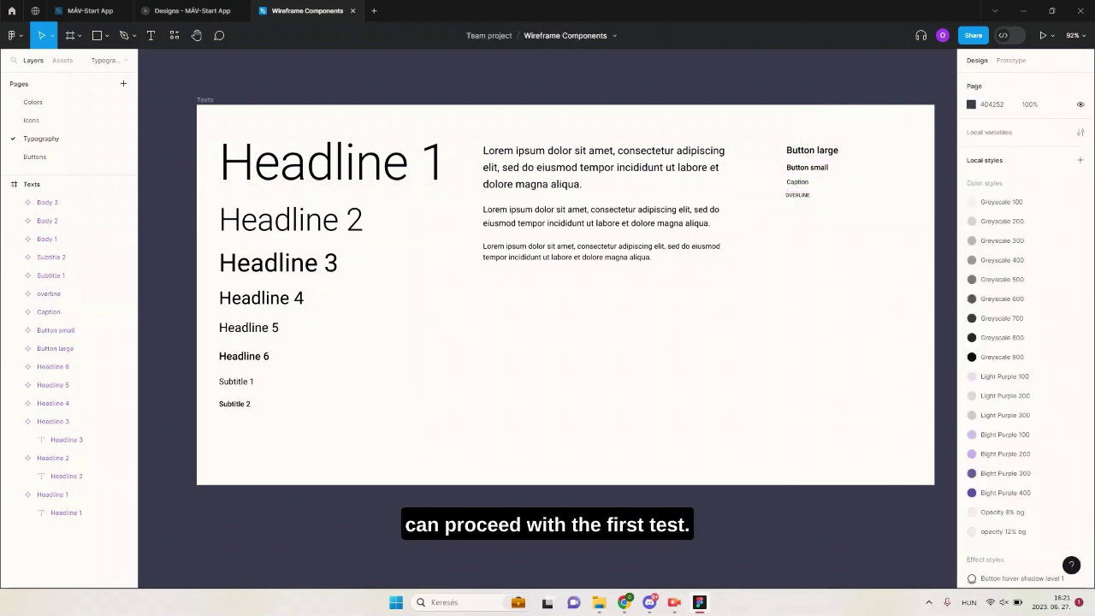
# Place a Body 1 instance from the local Typography components below the paragraphs and shorten its text to end at "sed do".
pyautogui.click(62, 61)
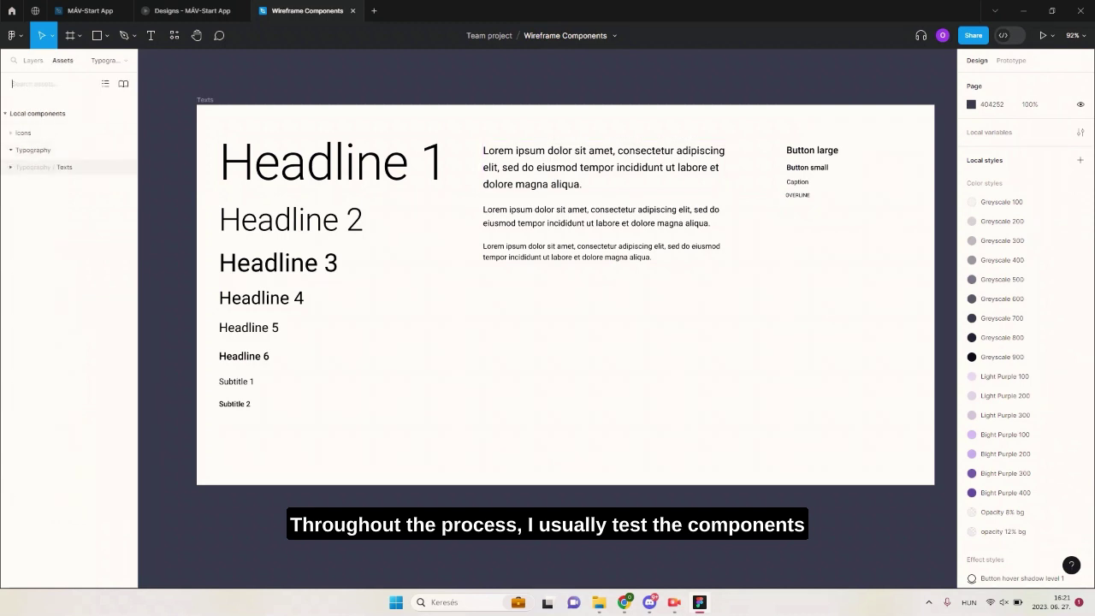
pyautogui.click(60, 166)
pyautogui.moveTo(36, 209); pyautogui.dragTo(524, 391)
pyautogui.doubleClick(591, 390)
pyautogui.press('BackSpace')
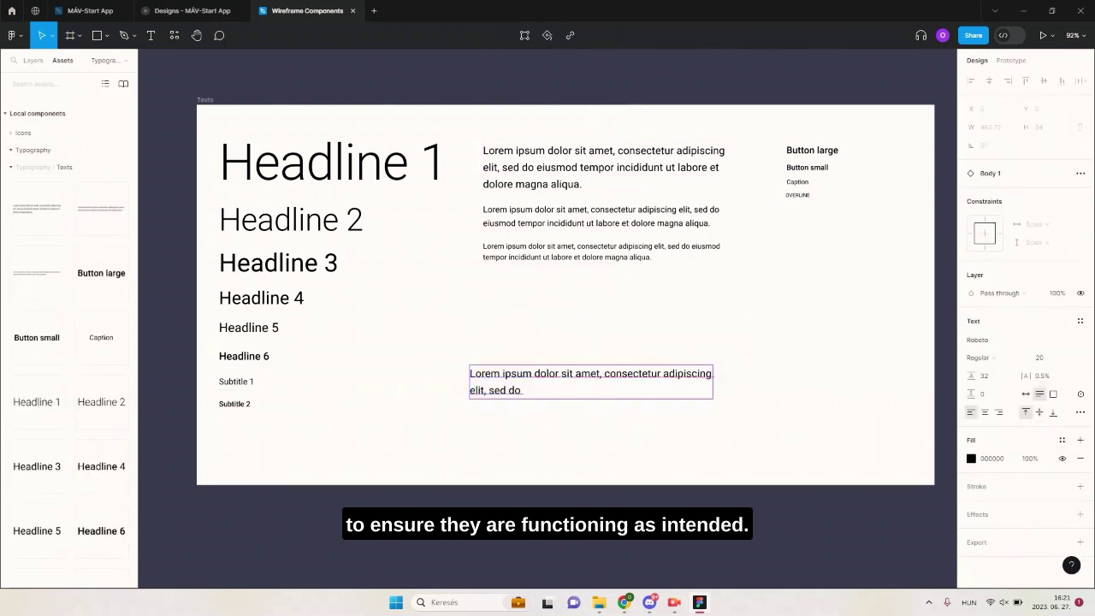
pyautogui.press('Escape')
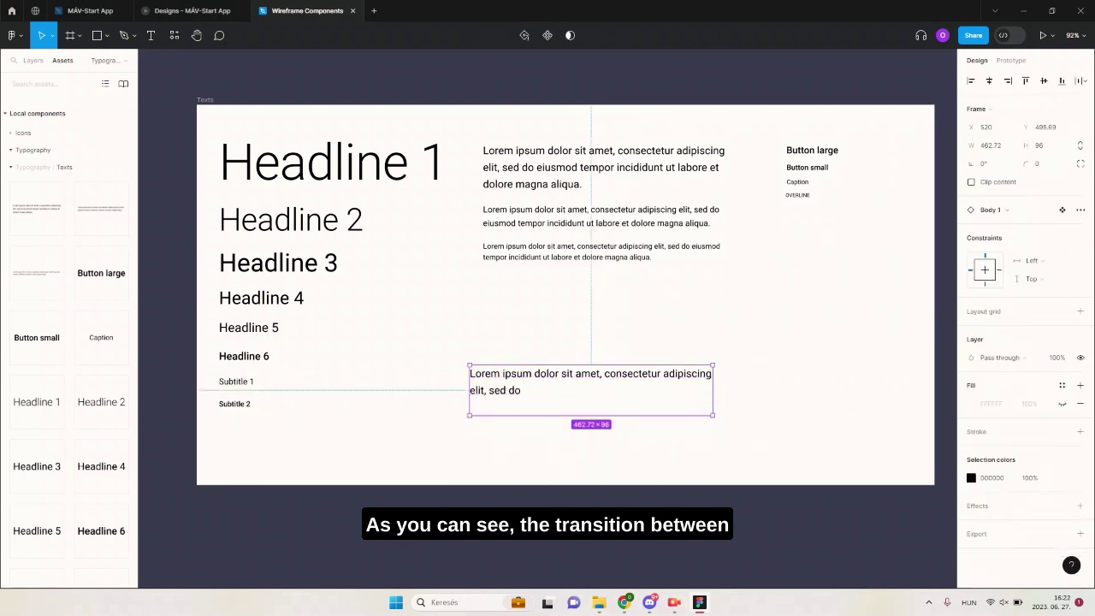
# Test swapping the placed Body 1 instance for other text components, ending with Headline 3.
pyautogui.click(993, 210)
pyautogui.click(1002, 335)
pyautogui.click(994, 211)
pyautogui.click(1003, 352)
pyautogui.click(994, 210)
pyautogui.click(1007, 443)
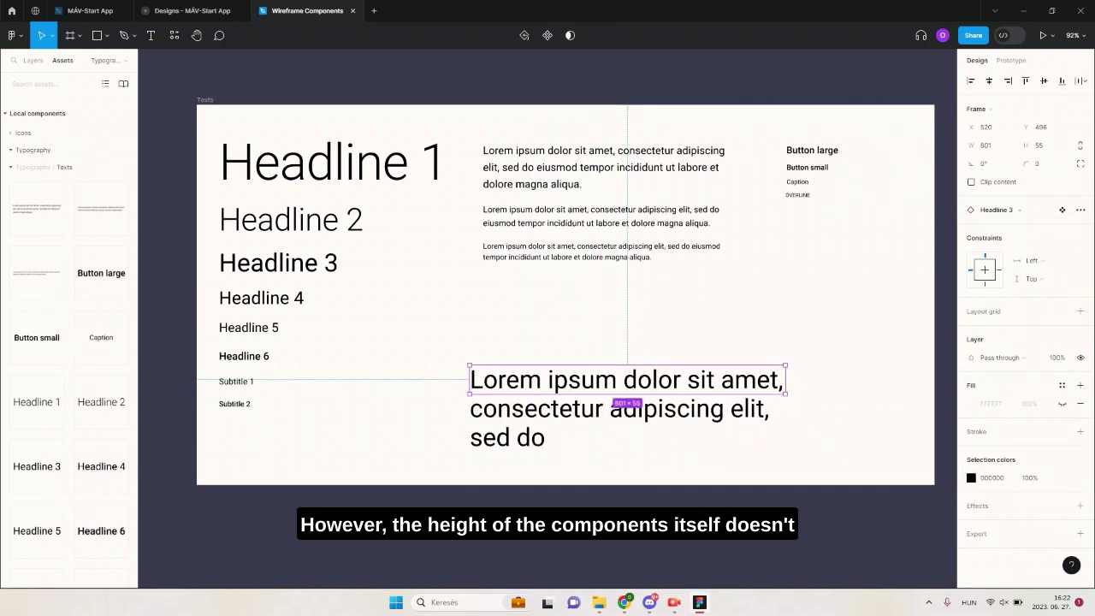
# Stretch the Headline 3 test instance to a height of 160, and delete the instance.
pyautogui.moveTo(627, 394); pyautogui.dragTo(626, 449)
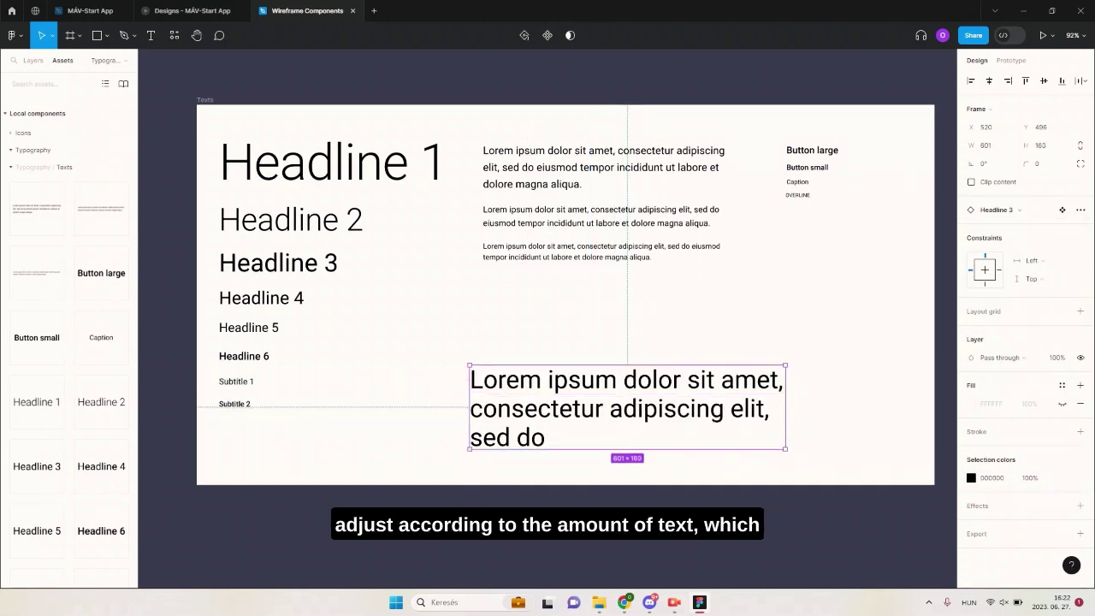
pyautogui.doubleClick(627, 410)
pyautogui.press('Escape')
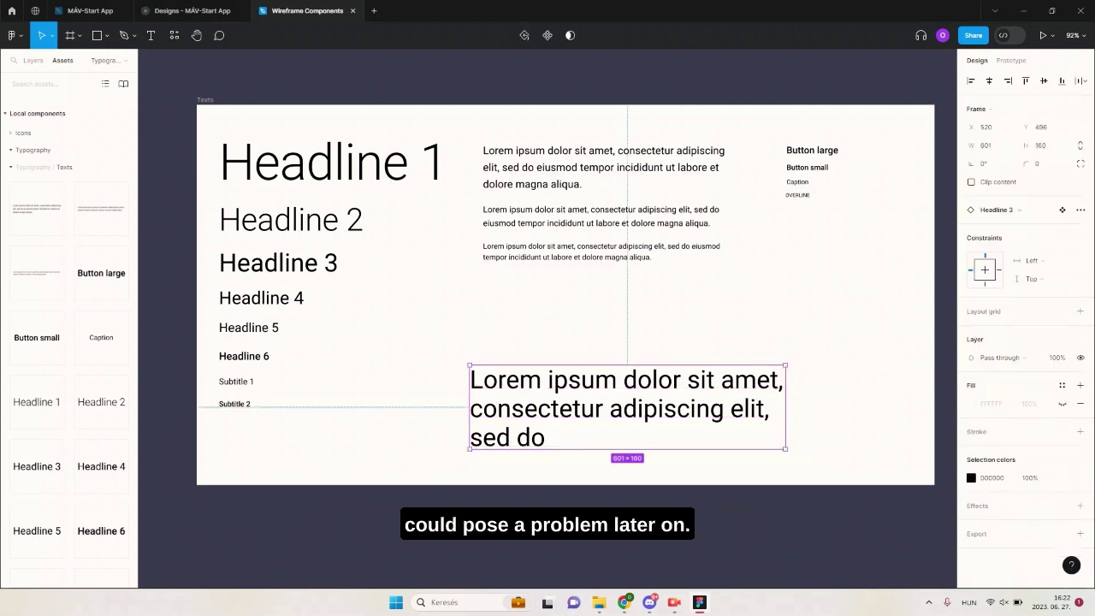
pyautogui.press('Delete')
# Add auto layout to each of the Headline 1, 2, 3, 4 and 5 components.
pyautogui.click(332, 163)
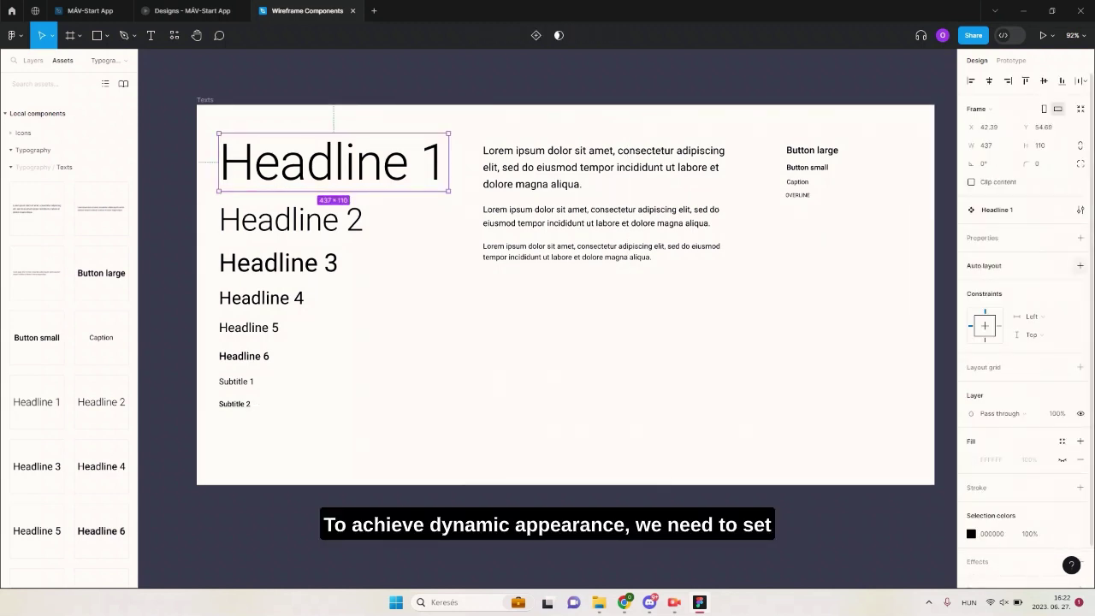
pyautogui.click(1080, 266)
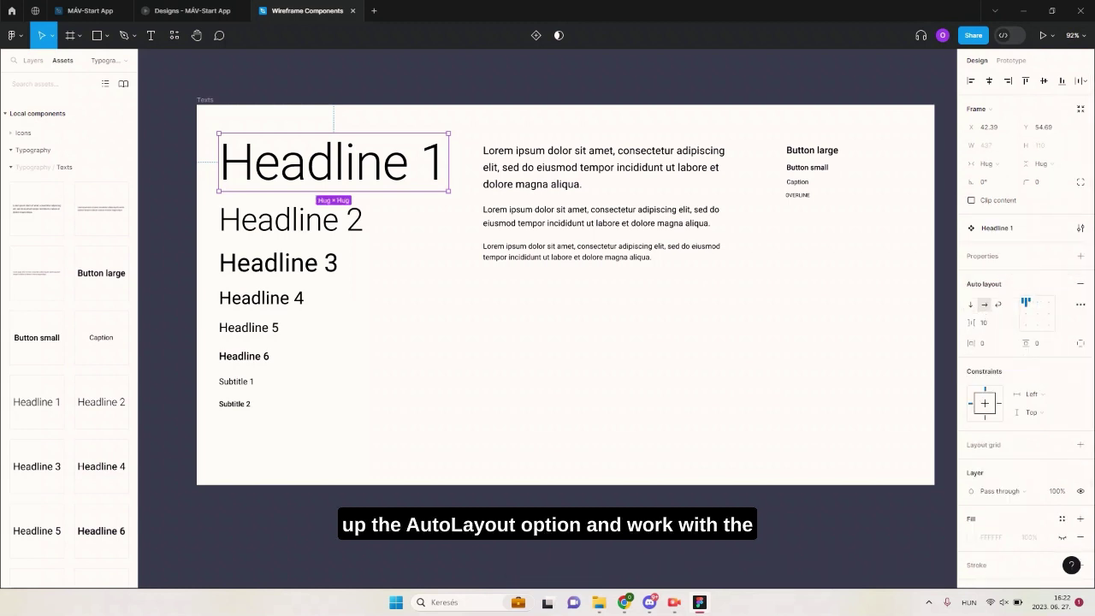
pyautogui.click(291, 220)
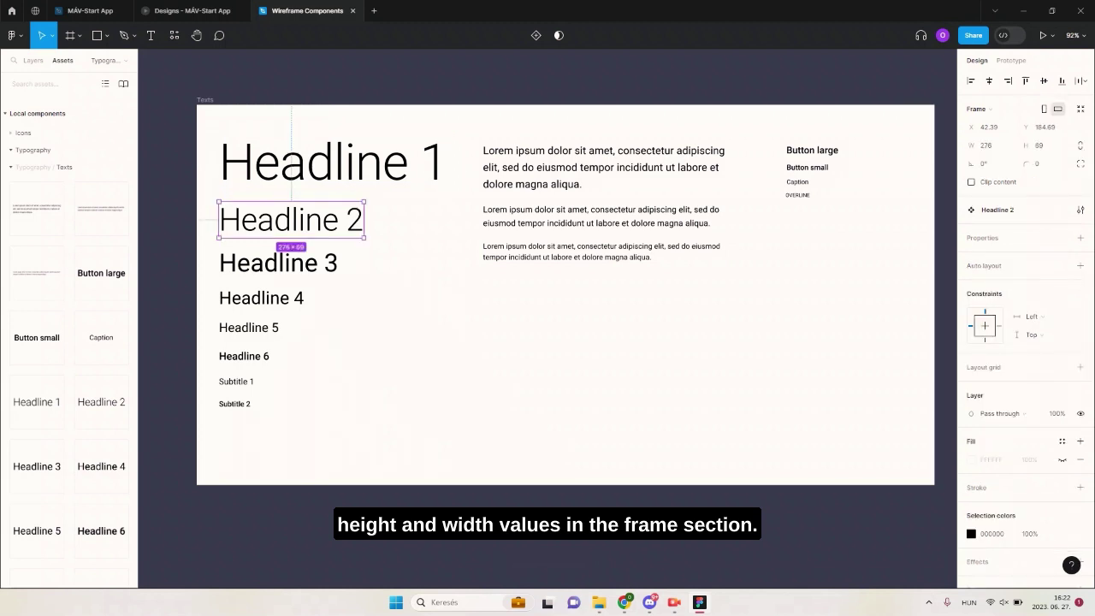
pyautogui.click(1080, 267)
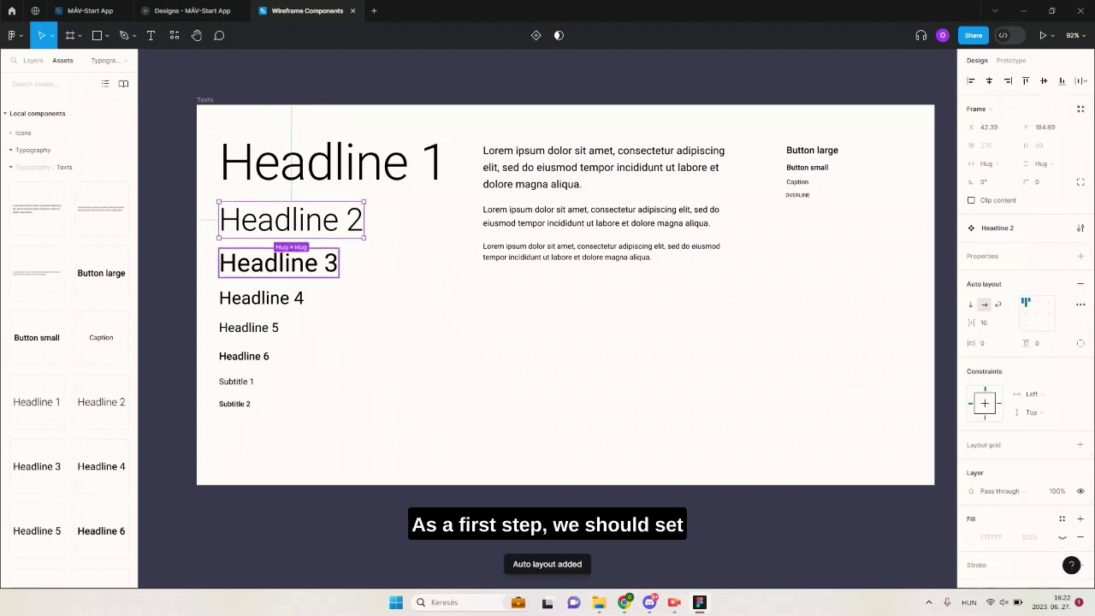
pyautogui.click(281, 263)
pyautogui.click(1080, 265)
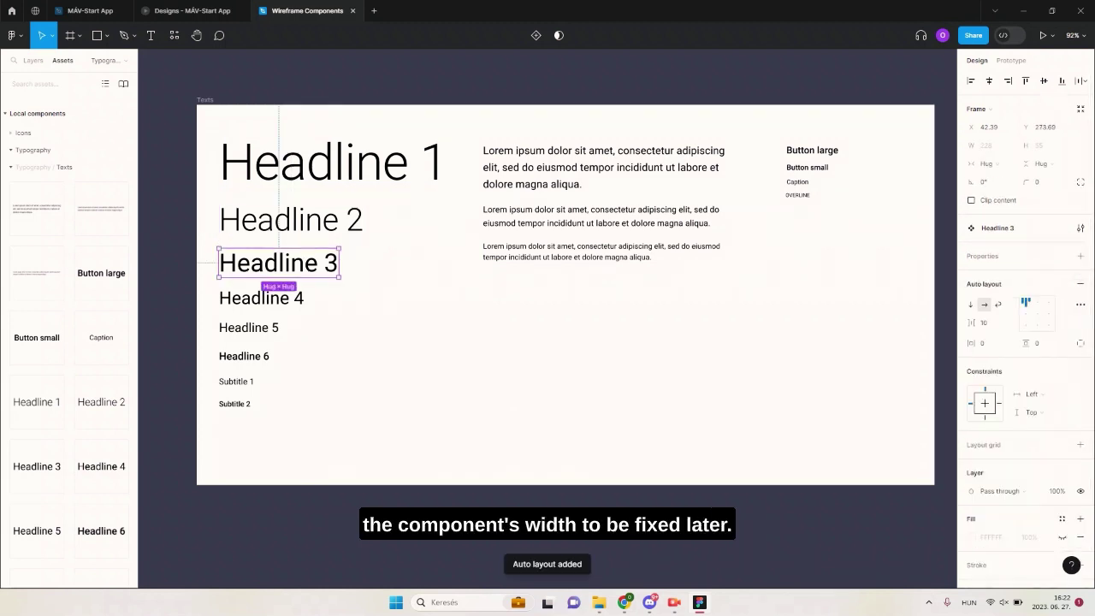
pyautogui.click(262, 298)
pyautogui.click(1080, 267)
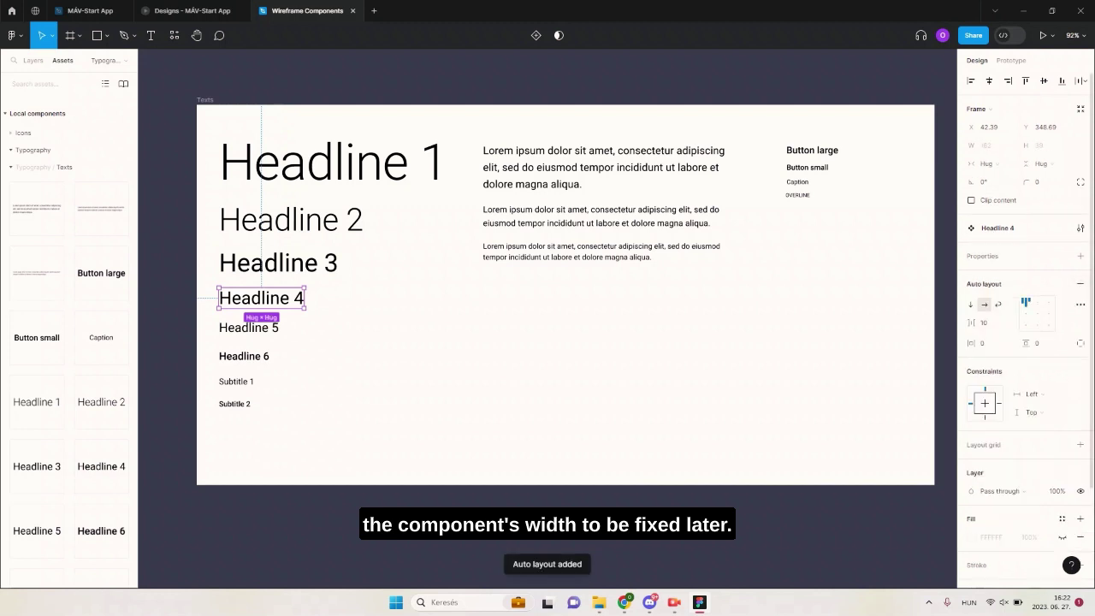
pyautogui.click(248, 328)
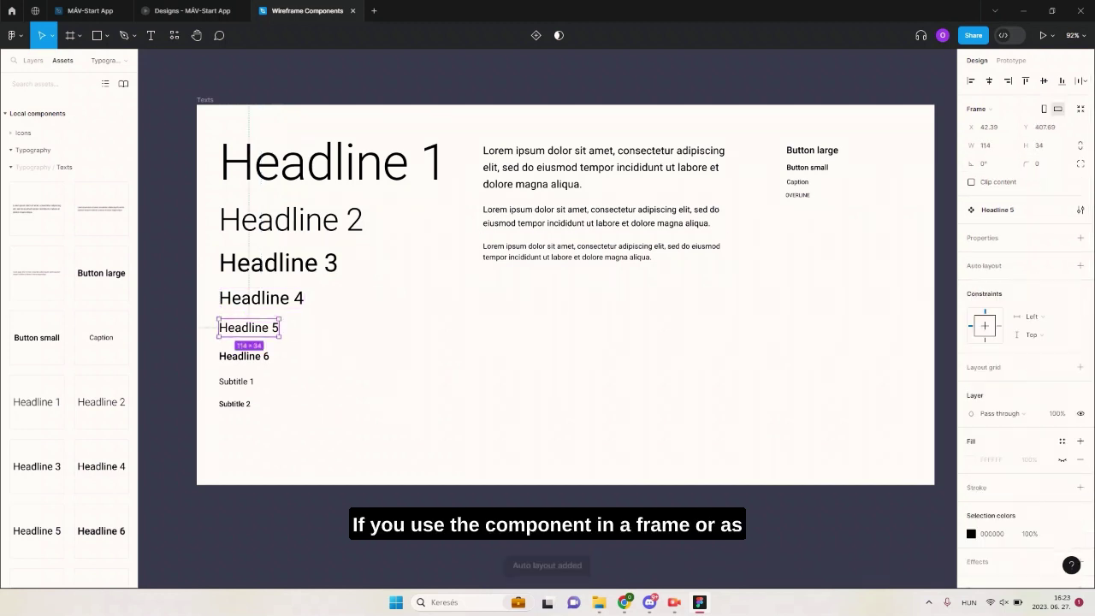
pyautogui.hotkey('shift', 'a')
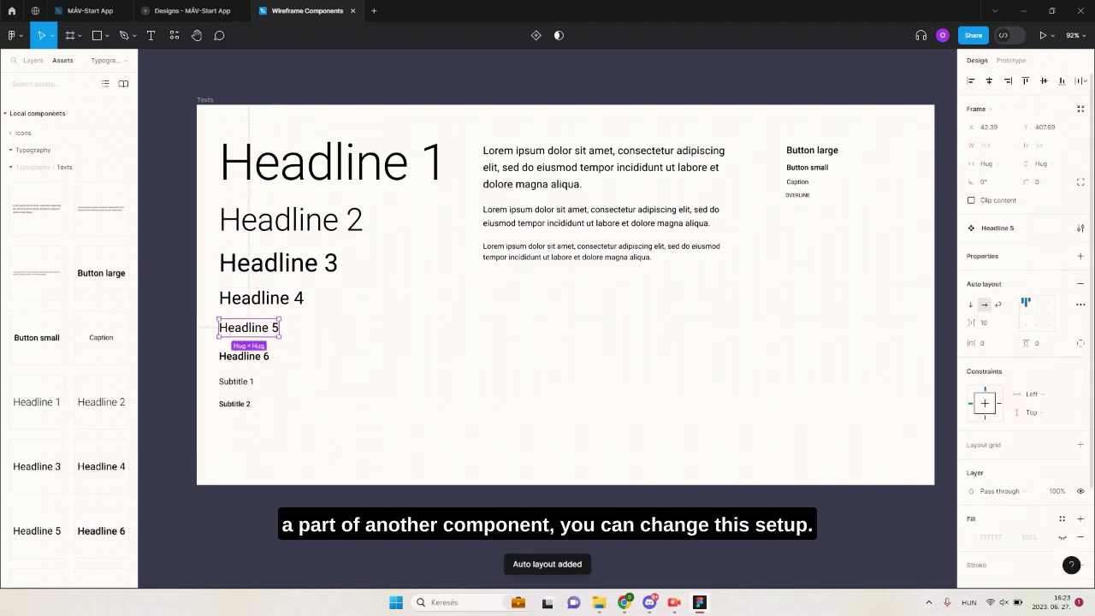
# Set the Headline 1 component to fixed width and its nested text to fill the container horizontally.
pyautogui.click(342, 163)
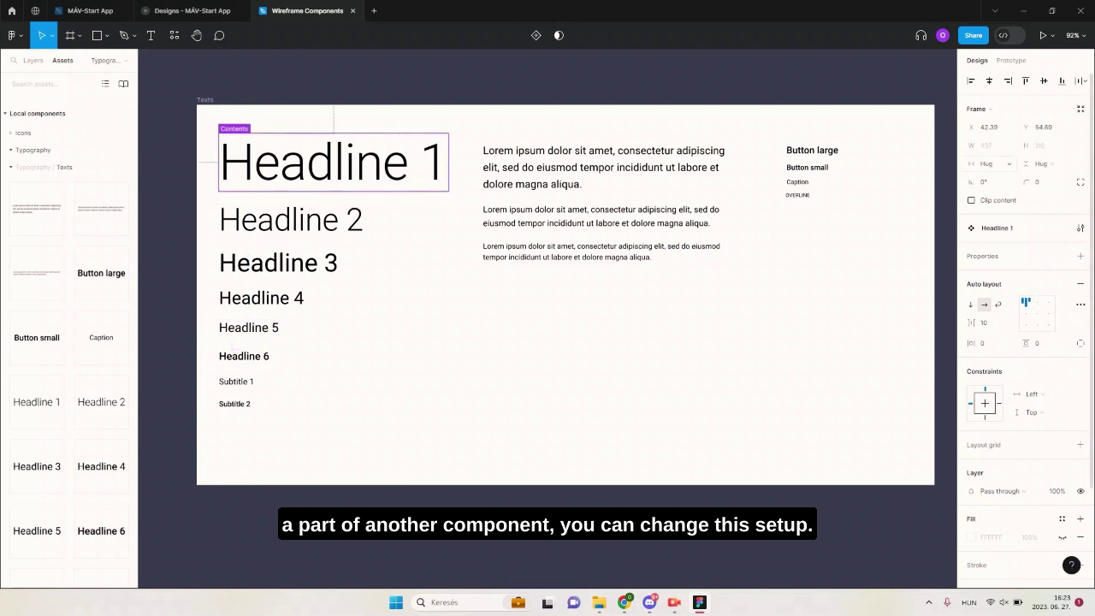
pyautogui.click(990, 163)
pyautogui.click(1012, 150)
pyautogui.doubleClick(333, 163)
pyautogui.click(990, 145)
pyautogui.click(1012, 160)
# Set the Headline 2 component to fixed width and its nested text to fill the container horizontally.
pyautogui.click(291, 220)
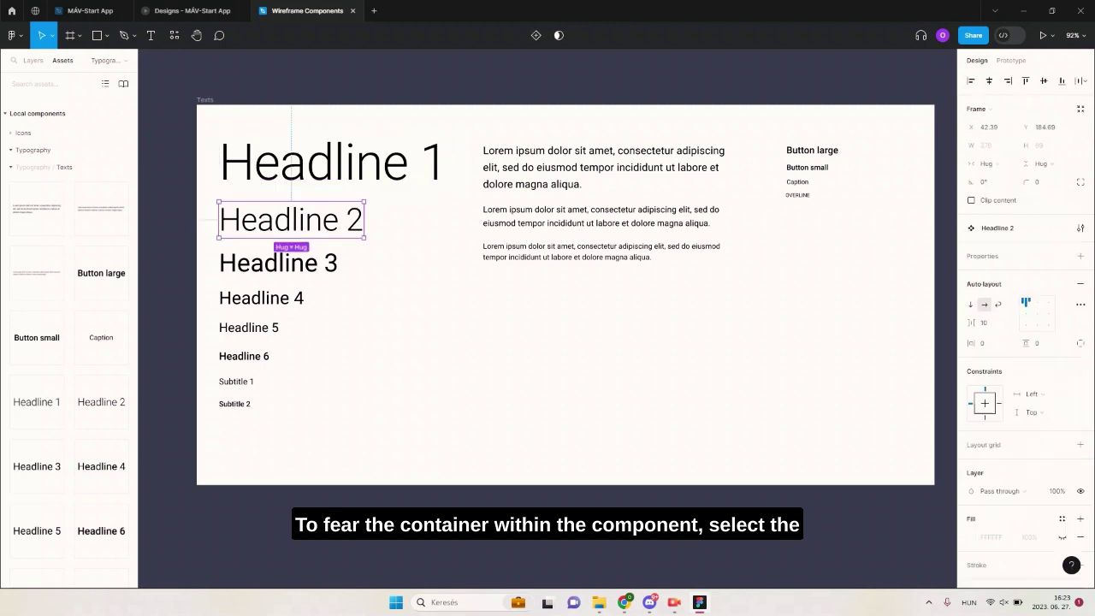
pyautogui.click(990, 163)
pyautogui.click(1012, 150)
pyautogui.doubleClick(291, 220)
pyautogui.click(991, 146)
pyautogui.click(1012, 160)
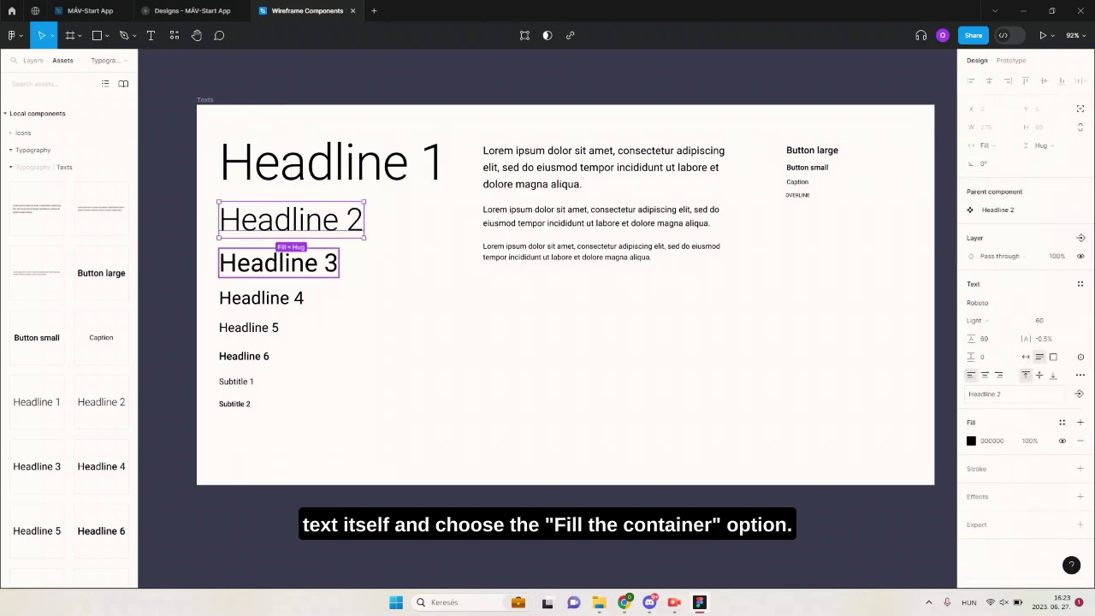
# Set the text nested in the Headline 3 component to fill the container horizontally.
pyautogui.doubleClick(291, 263)
pyautogui.click(991, 146)
pyautogui.click(1012, 159)
pyautogui.click(278, 263)
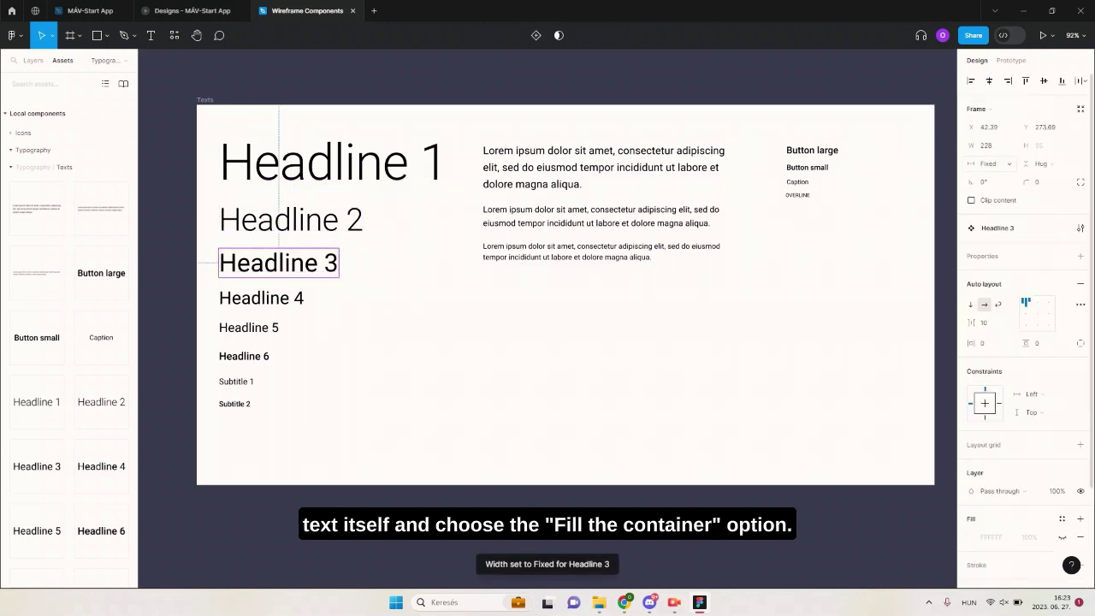
# Set the Headline 4 component to fixed width and its nested text to fill the container horizontally.
pyautogui.click(262, 298)
pyautogui.click(991, 163)
pyautogui.click(1011, 150)
pyautogui.doubleClick(261, 297)
pyautogui.click(990, 145)
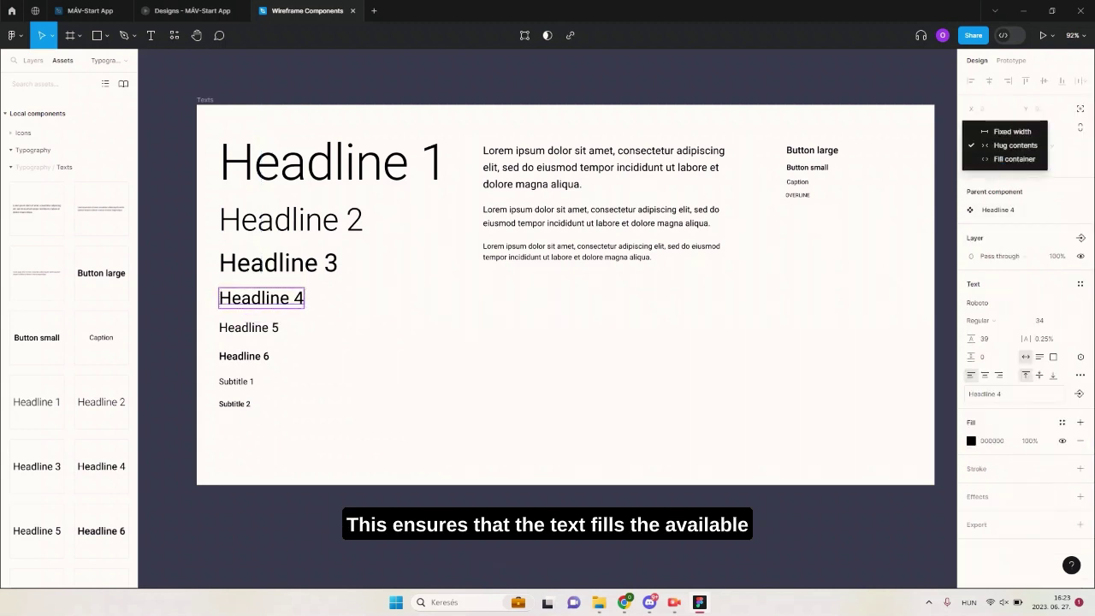
pyautogui.click(1012, 160)
# Set the Headline 5 component to fixed width and its nested text to fill the container horizontally.
pyautogui.click(249, 328)
pyautogui.click(990, 164)
pyautogui.click(1011, 150)
pyautogui.doubleClick(248, 327)
pyautogui.click(991, 145)
pyautogui.click(1012, 160)
# Add auto layout to the Headline 6 component and set it to fixed width.
pyautogui.click(244, 356)
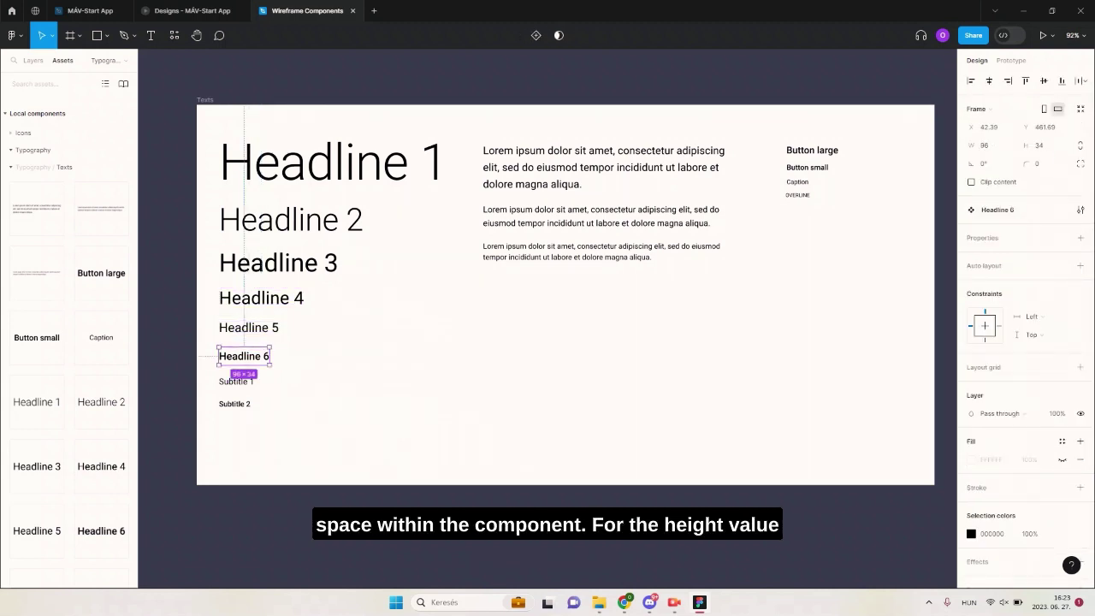
pyautogui.click(1080, 265)
pyautogui.click(990, 163)
pyautogui.click(991, 163)
pyautogui.click(991, 163)
pyautogui.click(1012, 149)
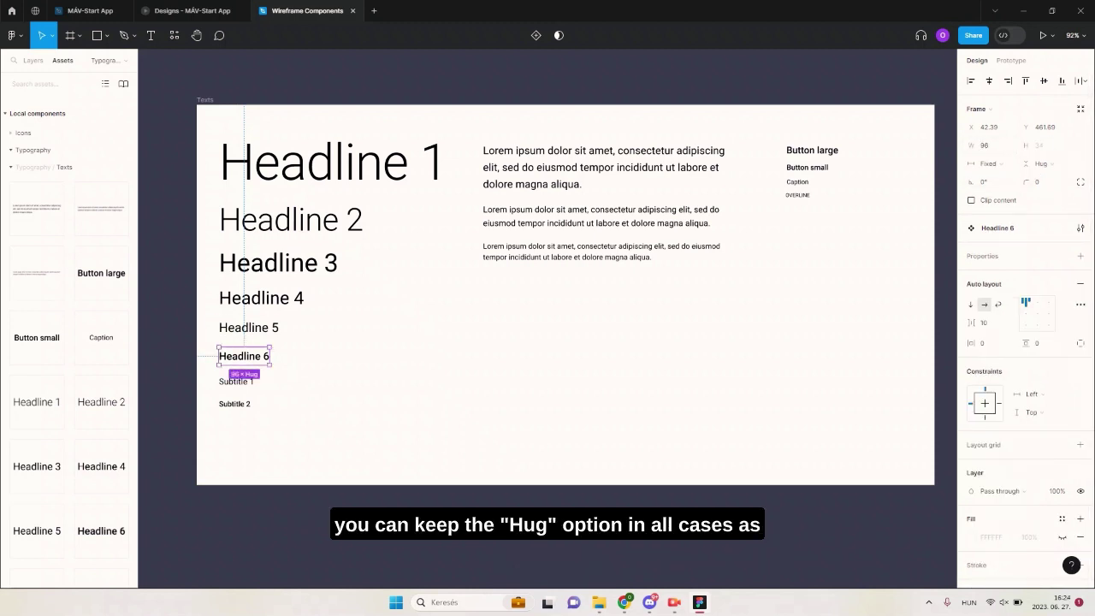
# Set the text nested in the Headline 6 component to fill the container horizontally.
pyautogui.doubleClick(244, 356)
pyautogui.click(33, 61)
pyautogui.click(990, 163)
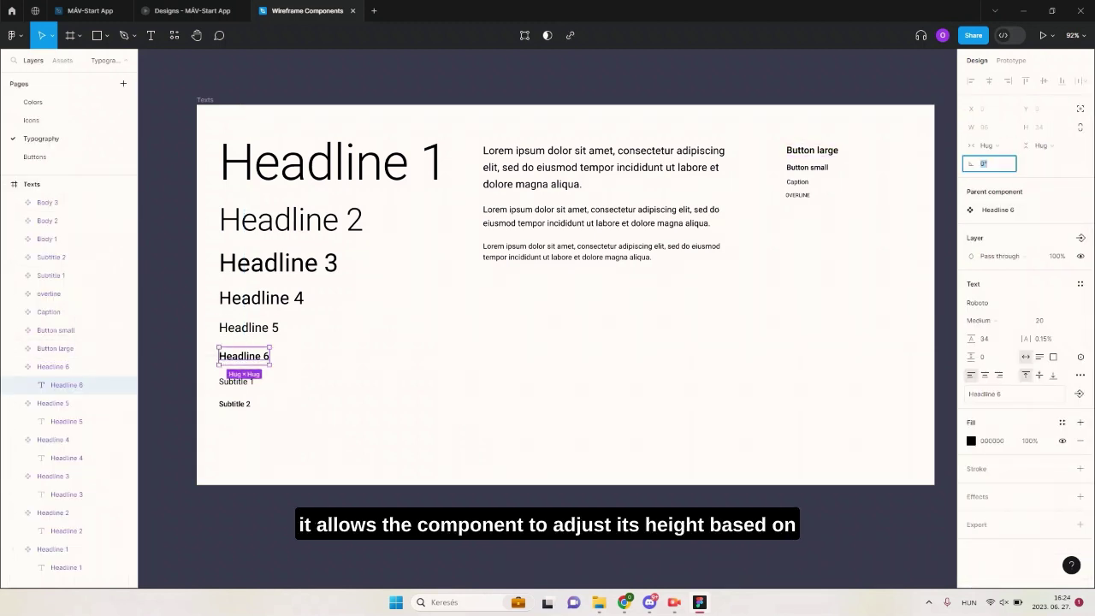
pyautogui.click(990, 146)
pyautogui.click(1011, 159)
# Add auto layout to the Subtitle 1 component, with fixed component width and its nested text filling the container.
pyautogui.click(236, 381)
pyautogui.click(1080, 265)
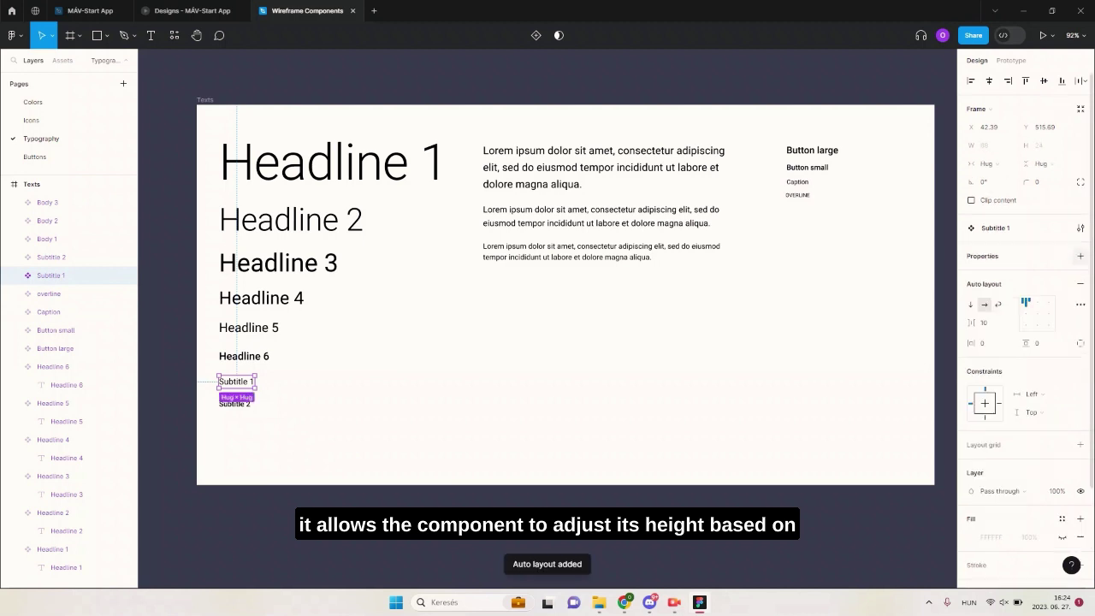
pyautogui.click(990, 164)
pyautogui.click(1012, 149)
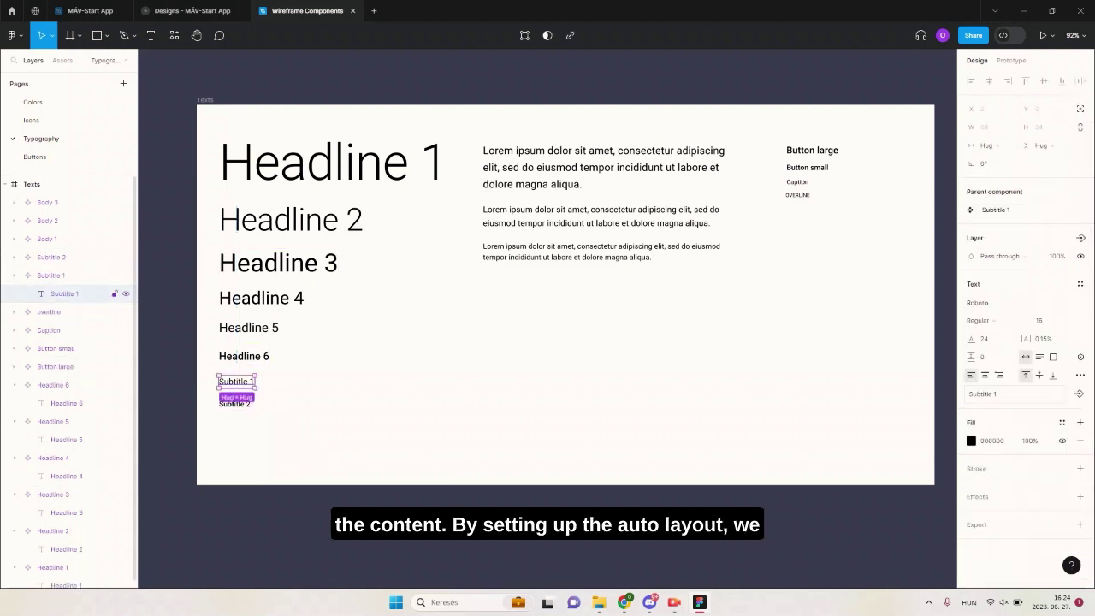
pyautogui.click(991, 146)
pyautogui.click(1011, 159)
# Set the Body 3 component to fixed width and its nested text to fill the container horizontally.
pyautogui.click(990, 164)
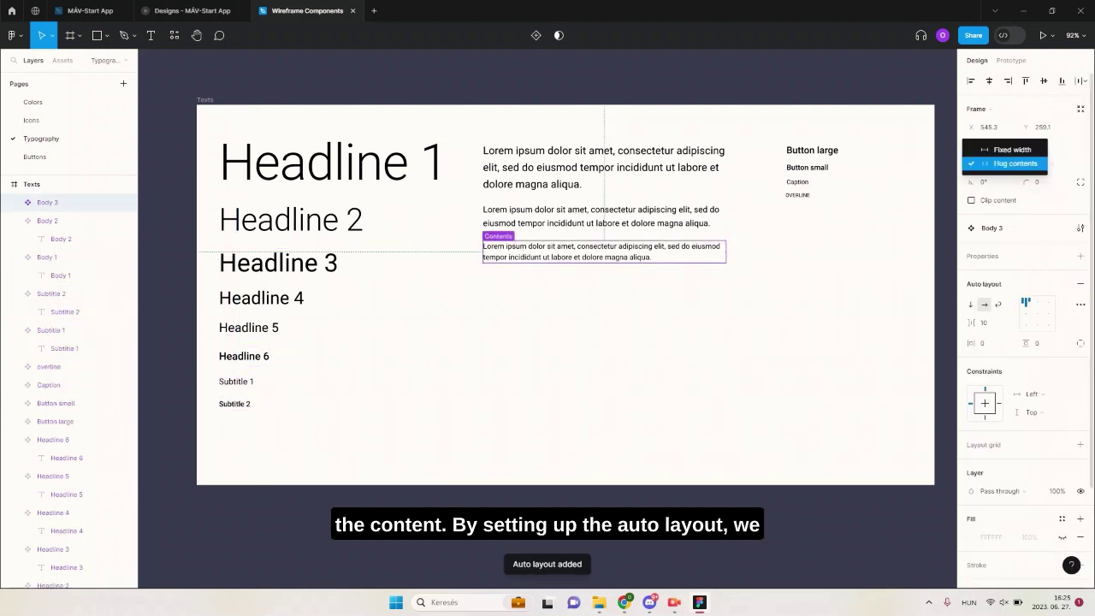
pyautogui.click(1011, 149)
pyautogui.doubleClick(604, 251)
pyautogui.click(990, 145)
pyautogui.click(1011, 173)
# Add auto layout to the Button large component.
pyautogui.click(811, 151)
pyautogui.hotkey('shift', 'a')
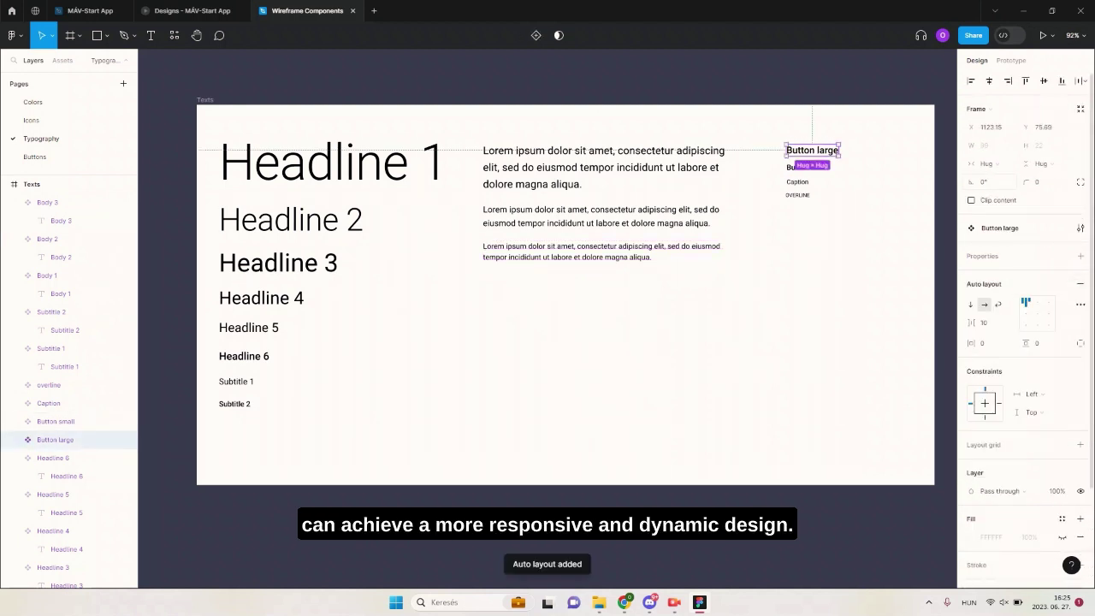
pyautogui.click(988, 163)
pyautogui.click(989, 163)
pyautogui.click(1010, 177)
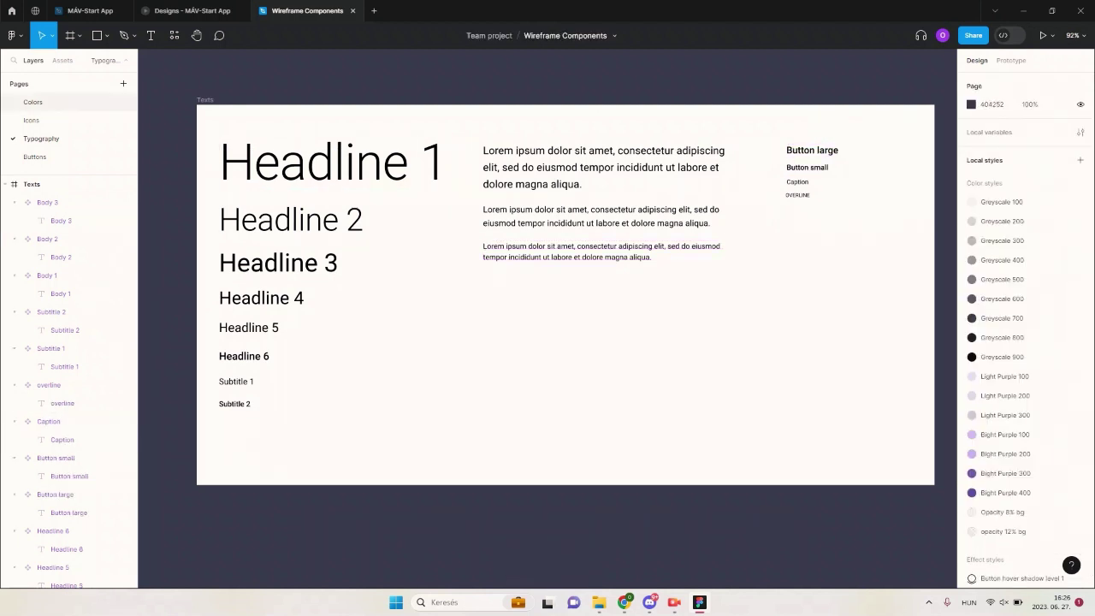
# Place a Body 1 instance in the empty area below the paragraphs and resize it to a width of 440.
pyautogui.click(62, 60)
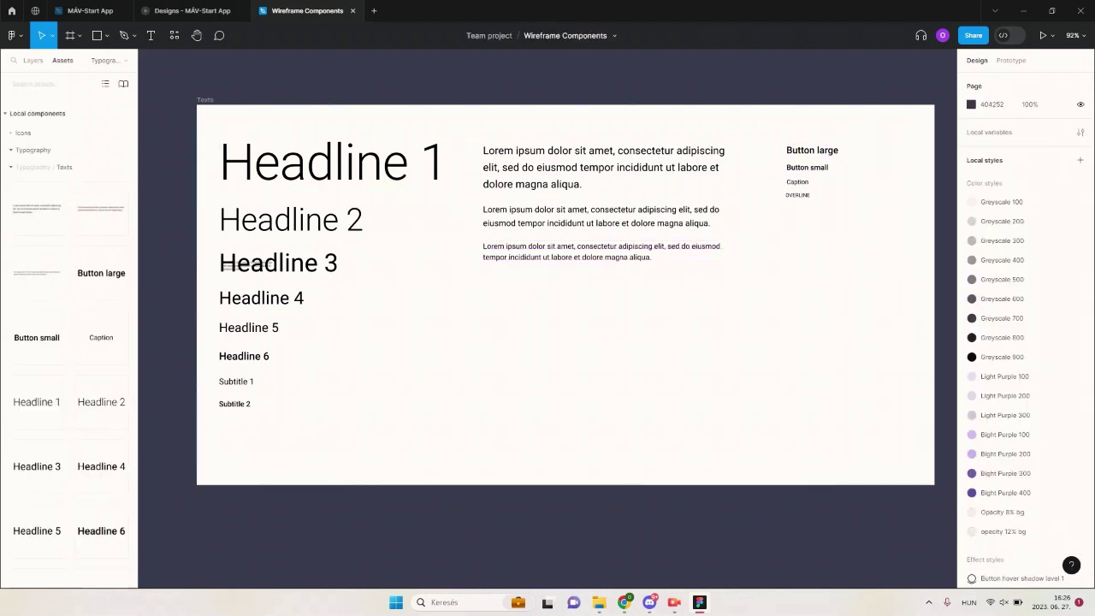
pyautogui.moveTo(545, 409); pyautogui.dragTo(616, 367)
pyautogui.moveTo(737, 367)
pyautogui.mouseDown()
pyautogui.moveTo(622, 367)
pyautogui.moveTo(760, 367)
pyautogui.moveTo(592, 367)
pyautogui.moveTo(782, 367)
pyautogui.moveTo(726, 367)
pyautogui.mouseUp()
# Shorten the placed Body 1 instance's text so that it ends at "sed do eiusmod".
pyautogui.doubleClick(657, 367)
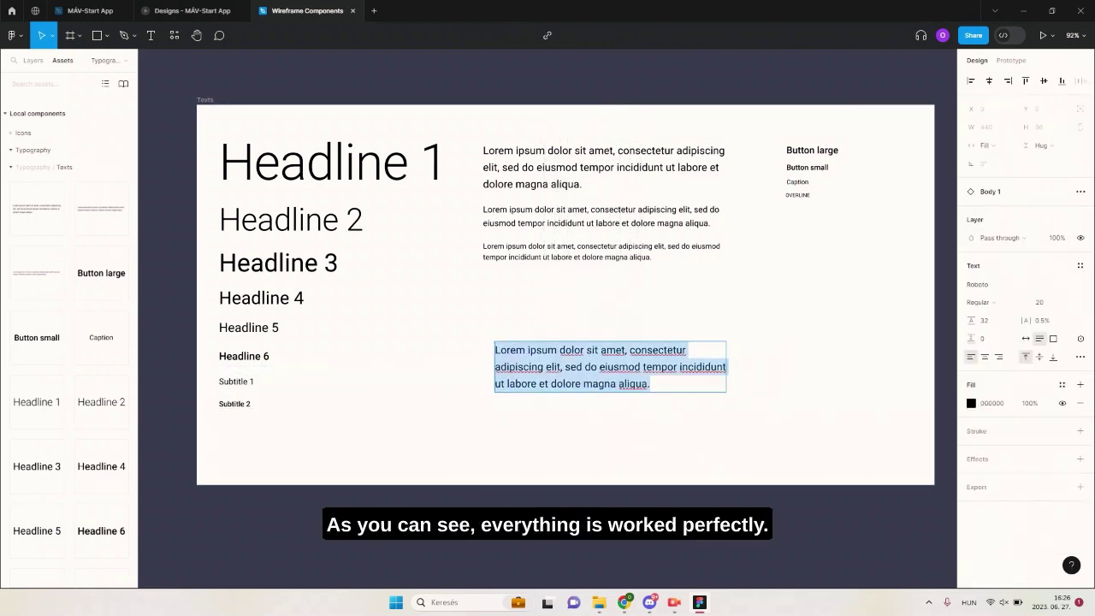
pyautogui.moveTo(646, 367); pyautogui.dragTo(653, 384)
pyautogui.press('BackSpace')
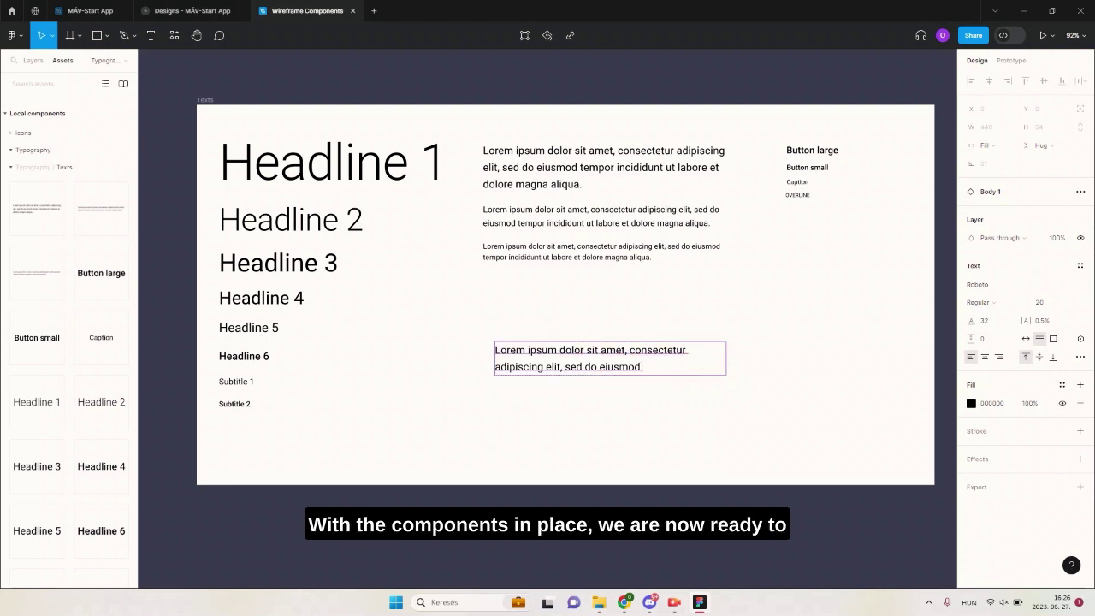
pyautogui.click(654, 409)
# Swap the placed instance for Body 2 and for Body 3 to test its resizing.
pyautogui.click(657, 363)
pyautogui.click(992, 229)
pyautogui.click(1001, 352)
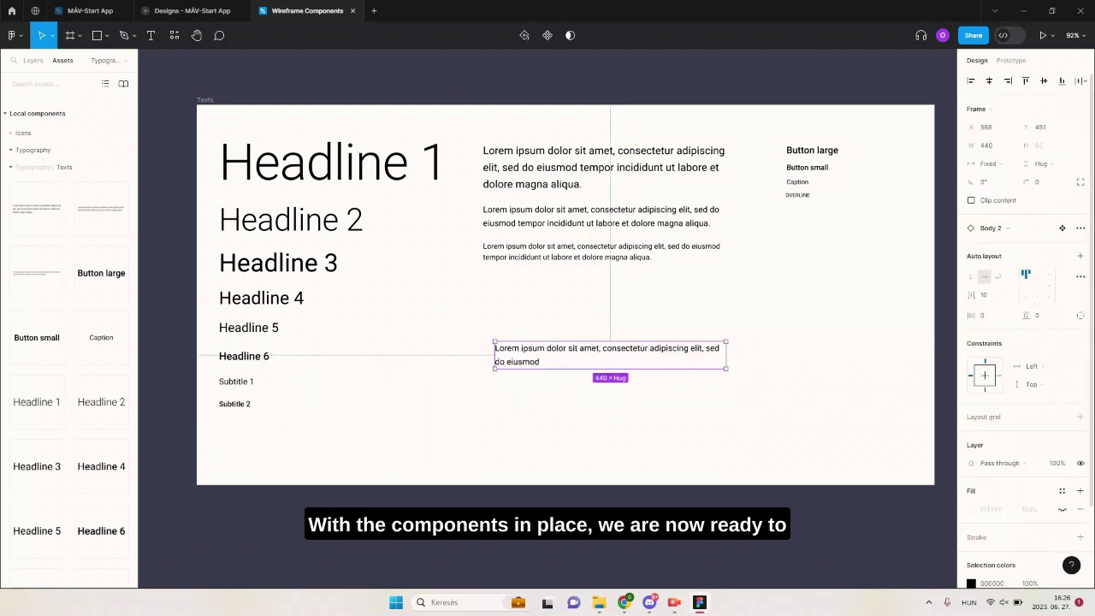
pyautogui.click(992, 228)
pyautogui.click(1001, 371)
# Narrow the test instance to a width of 332 and swap it for Headline 2.
pyautogui.moveTo(726, 353); pyautogui.dragTo(670, 353)
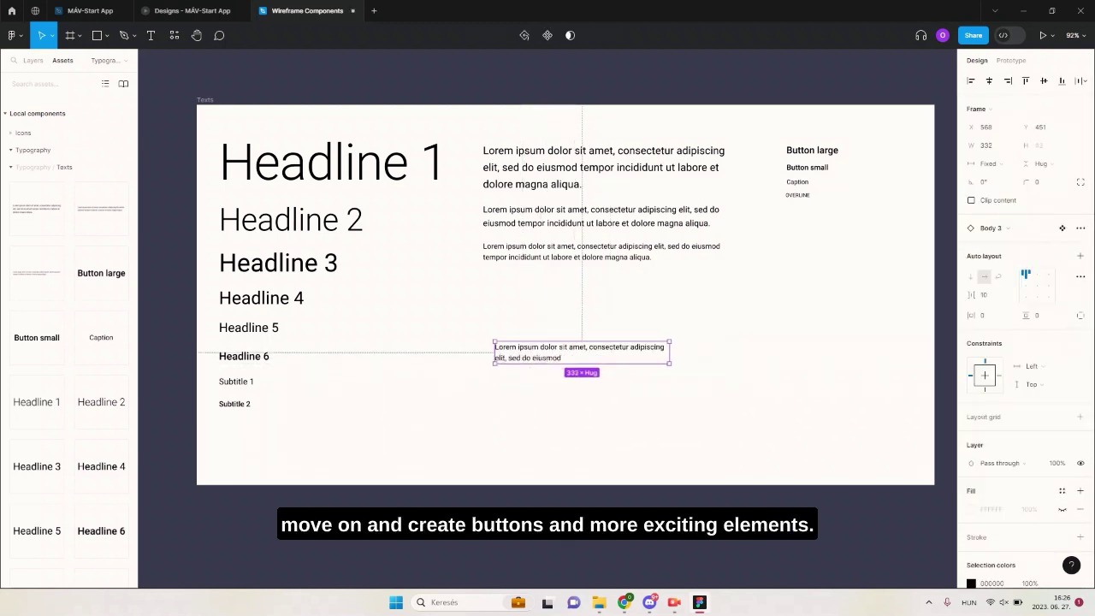
pyautogui.click(992, 229)
pyautogui.click(1007, 444)
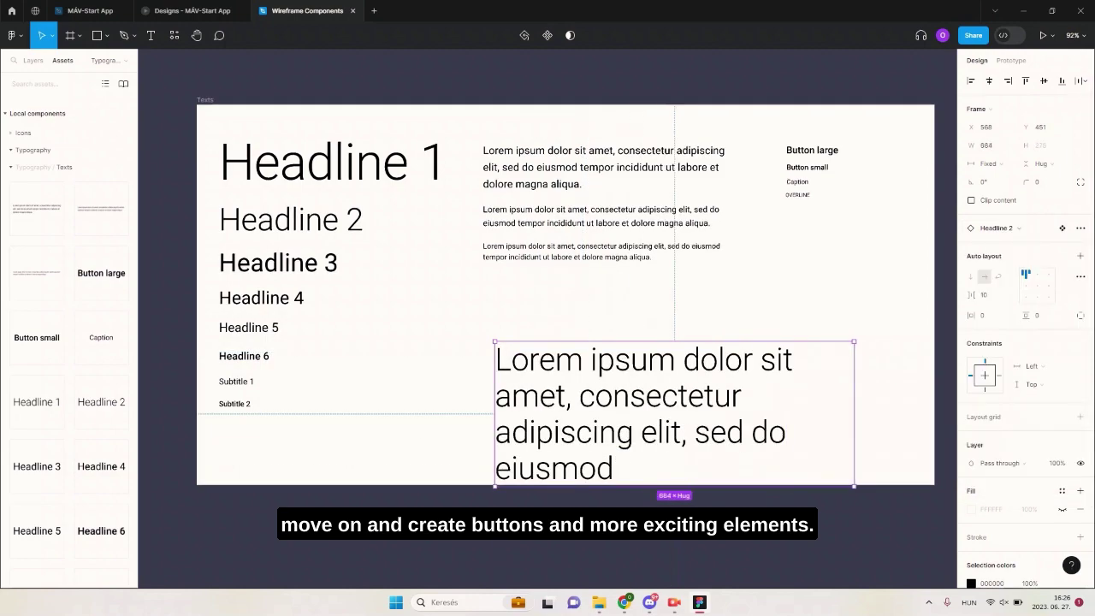